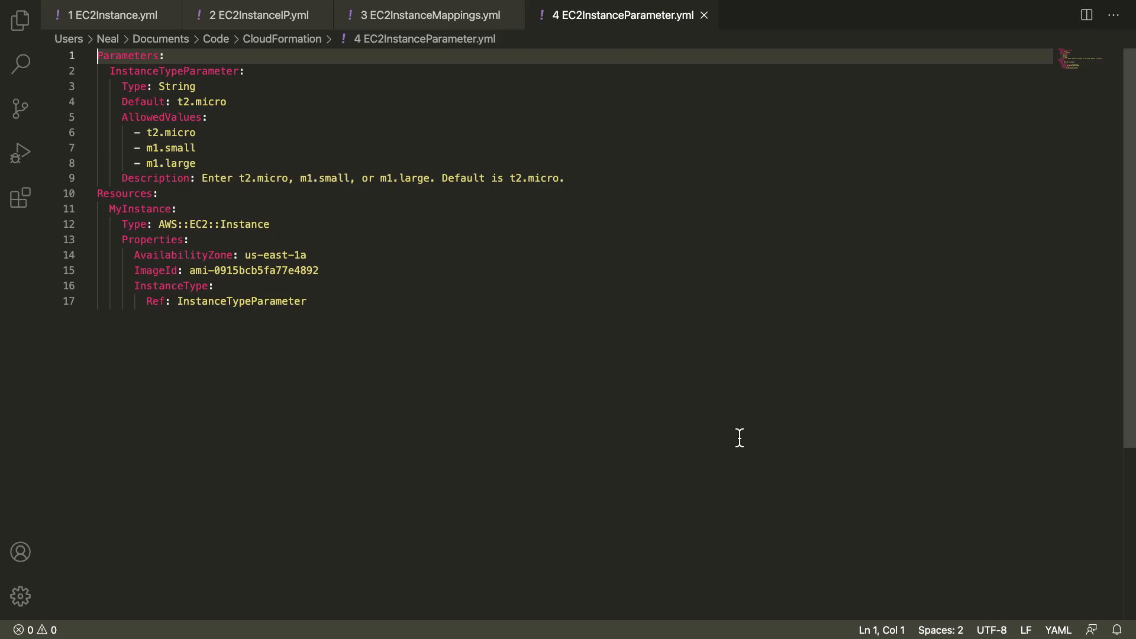
Open 1 EC2Instance.yml and examine the instance's resource type, availability zone, image ID and instance type.
left_click(80, 18)
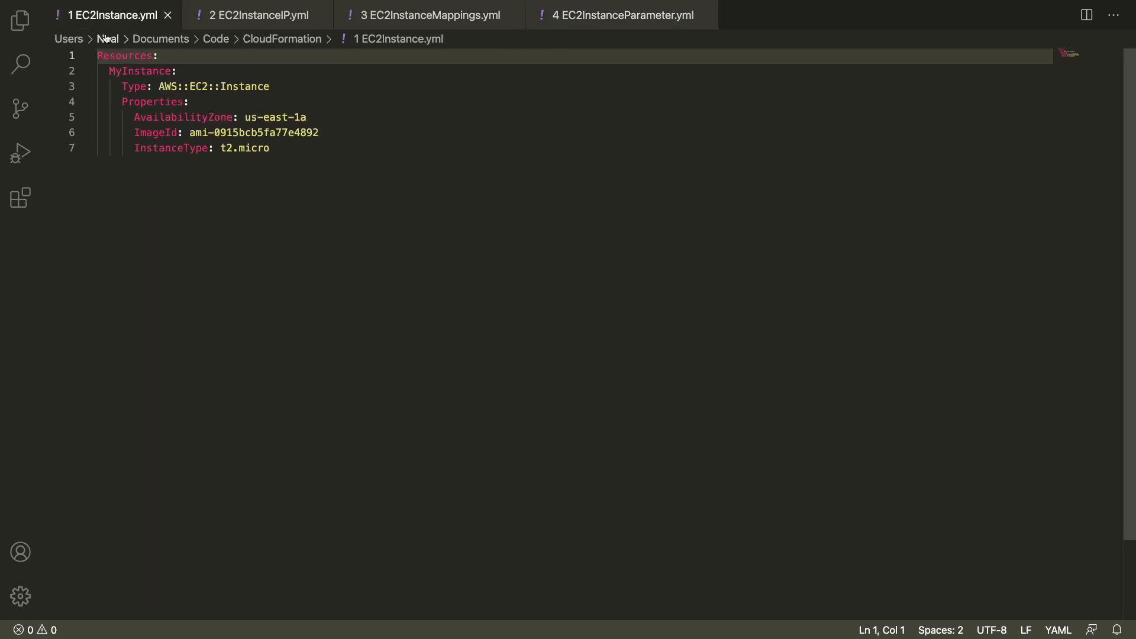
left_click(175, 220)
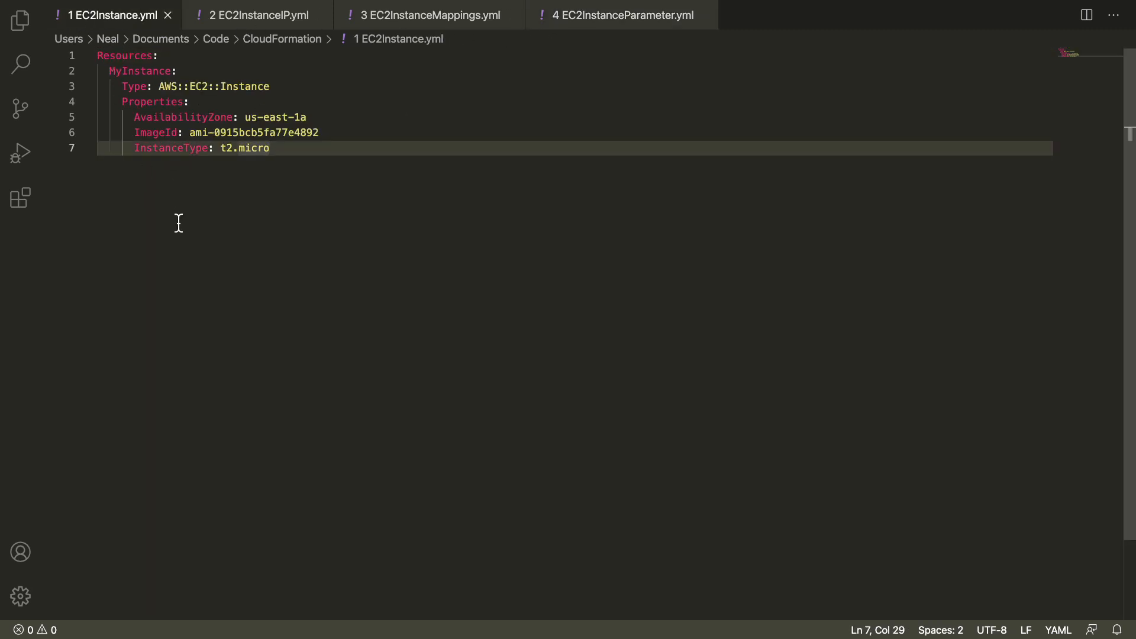
left_click_drag(97, 56, 273, 90)
left_click(161, 87)
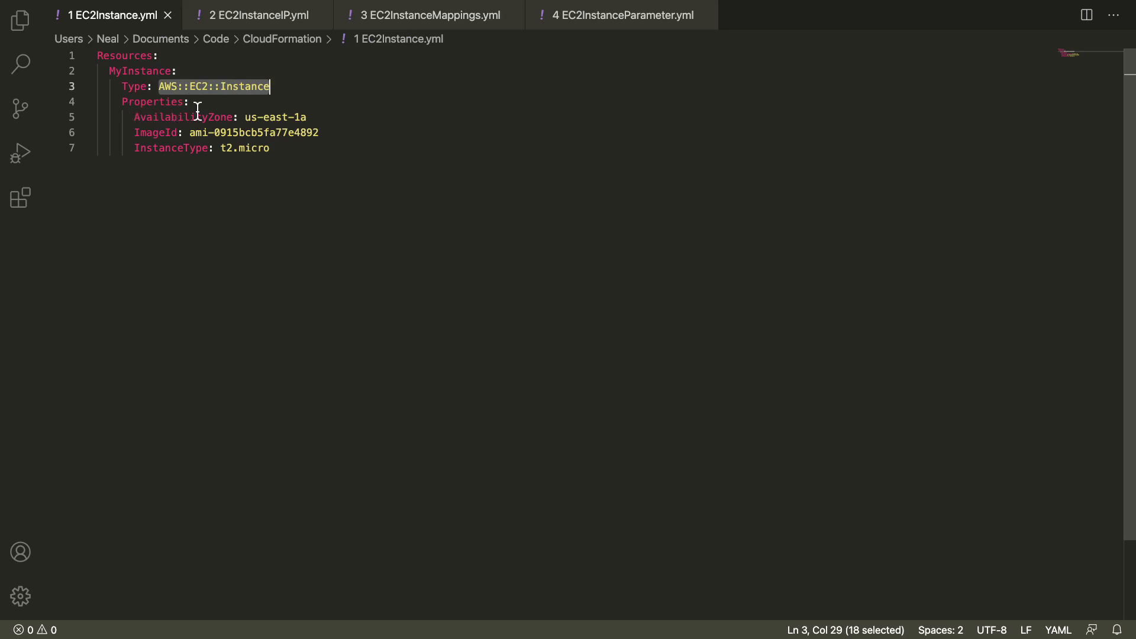
left_click_drag(246, 118, 308, 118)
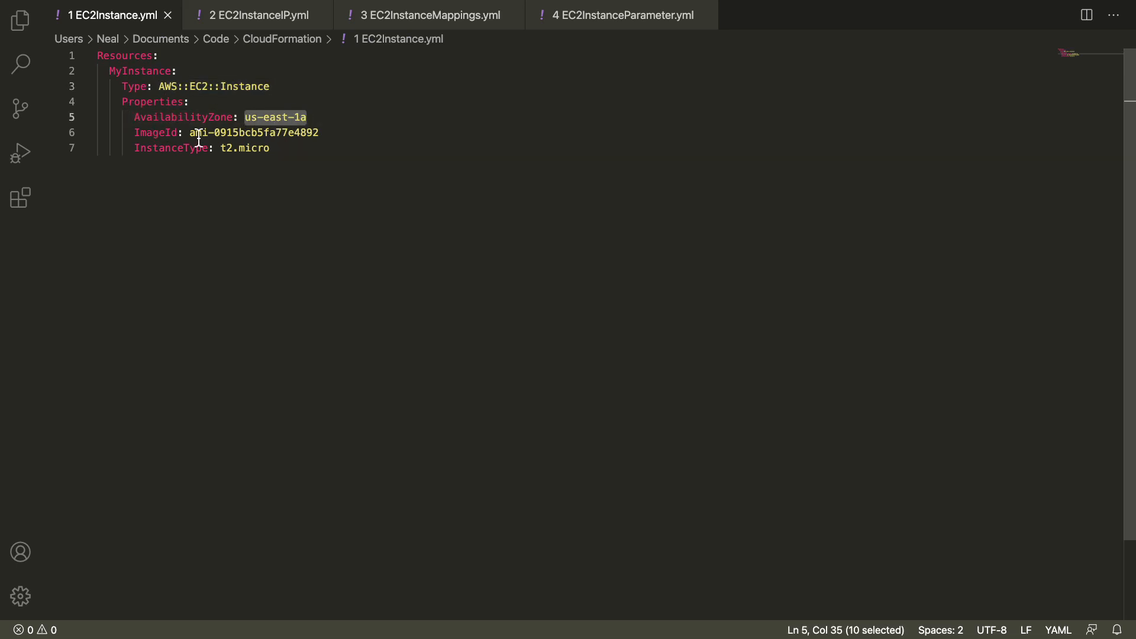
left_click_drag(190, 134, 328, 142)
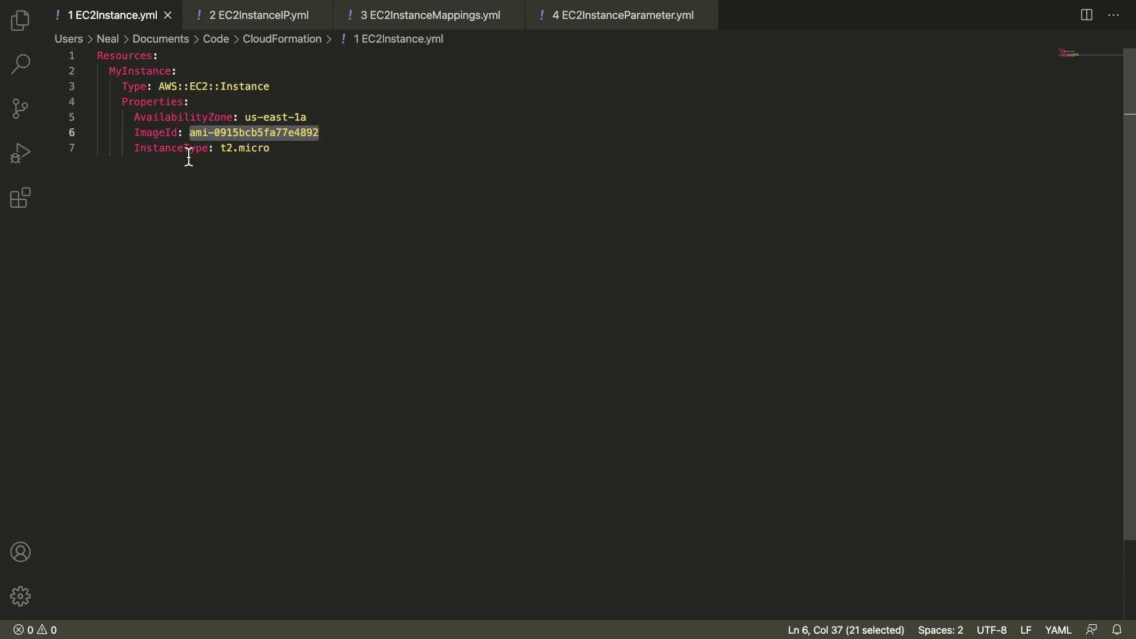
left_click(281, 161)
left_click_drag(190, 132, 322, 139)
Switch to the AWS EC2 console, open the instance launch wizard and compare the Amazon Linux 2 x86 AMI ID with the template's ImageId.
key("super+Tab")
key("ctrl+Tab")
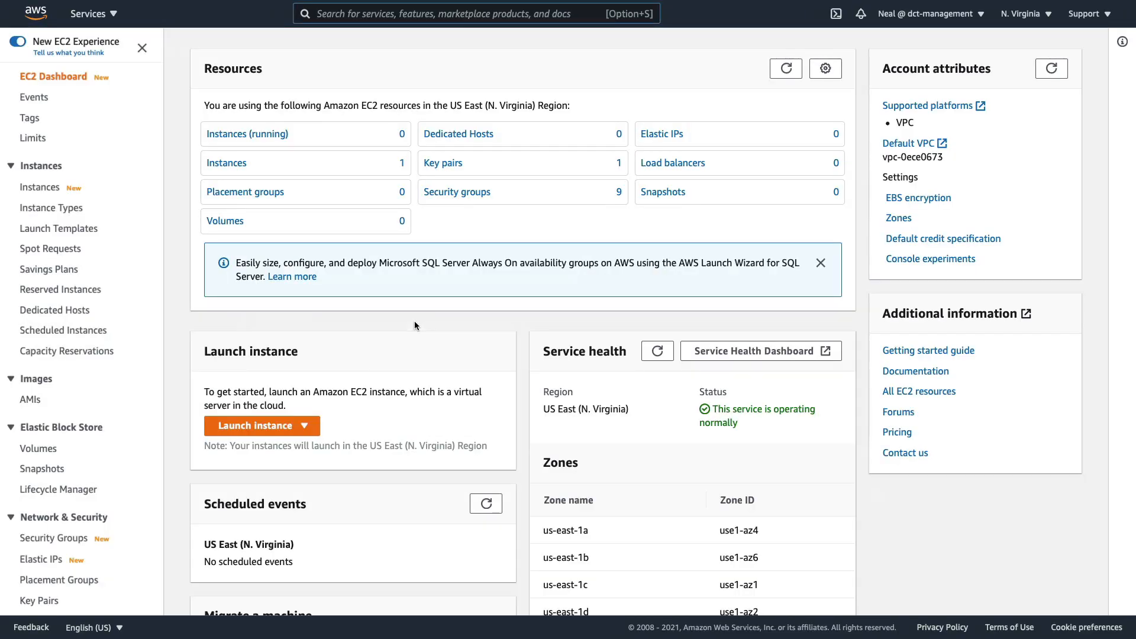
left_click(262, 425)
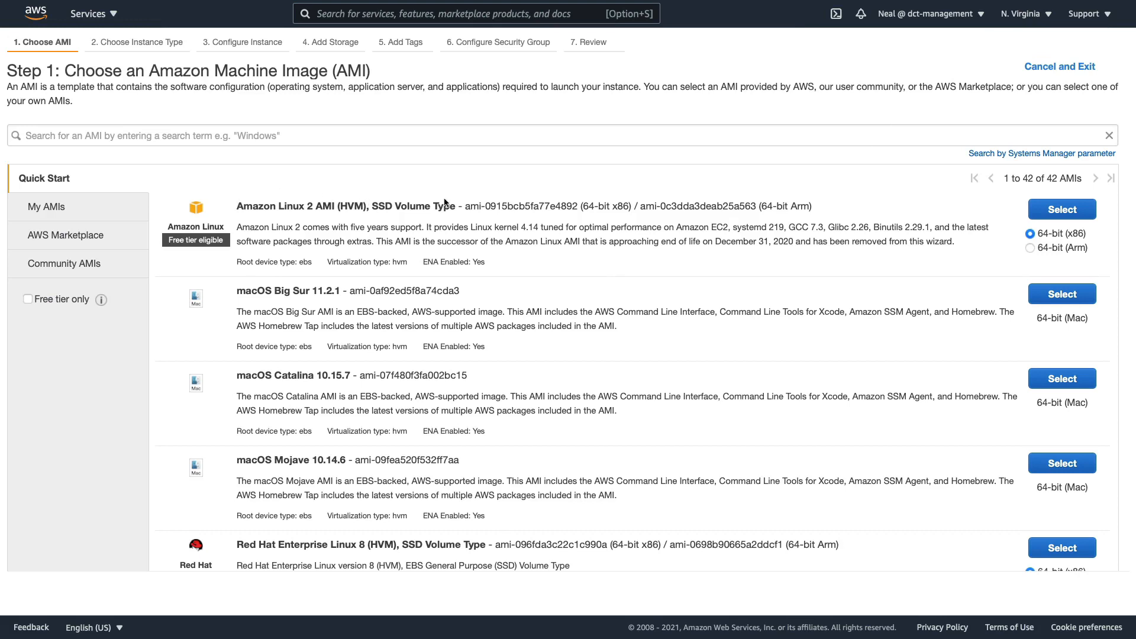
left_click_drag(466, 206, 578, 209)
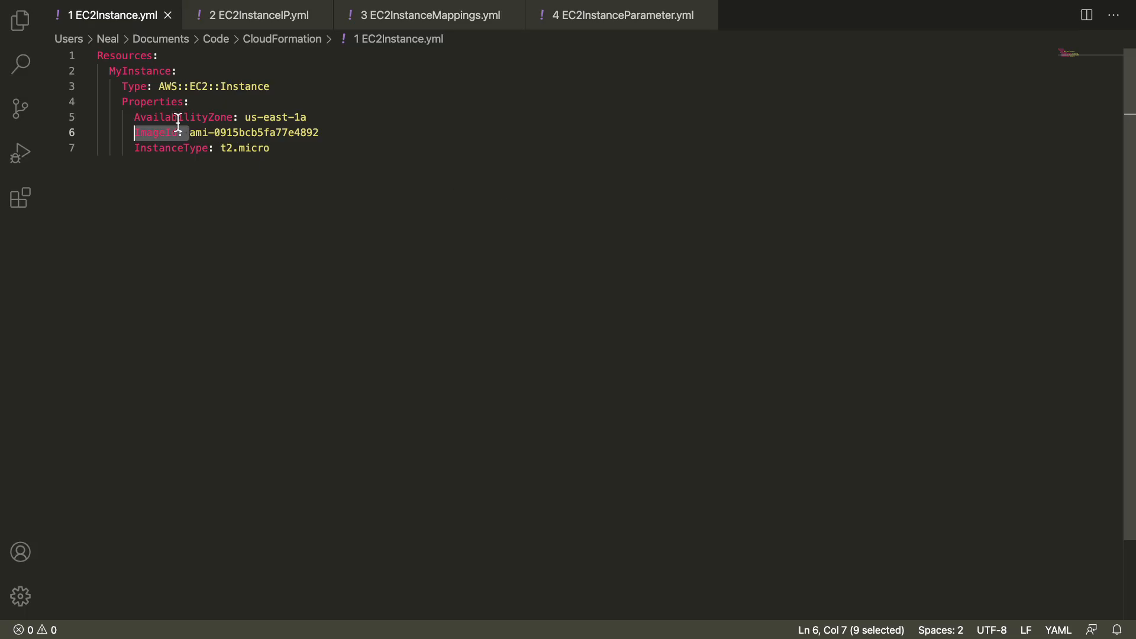
left_click(285, 148)
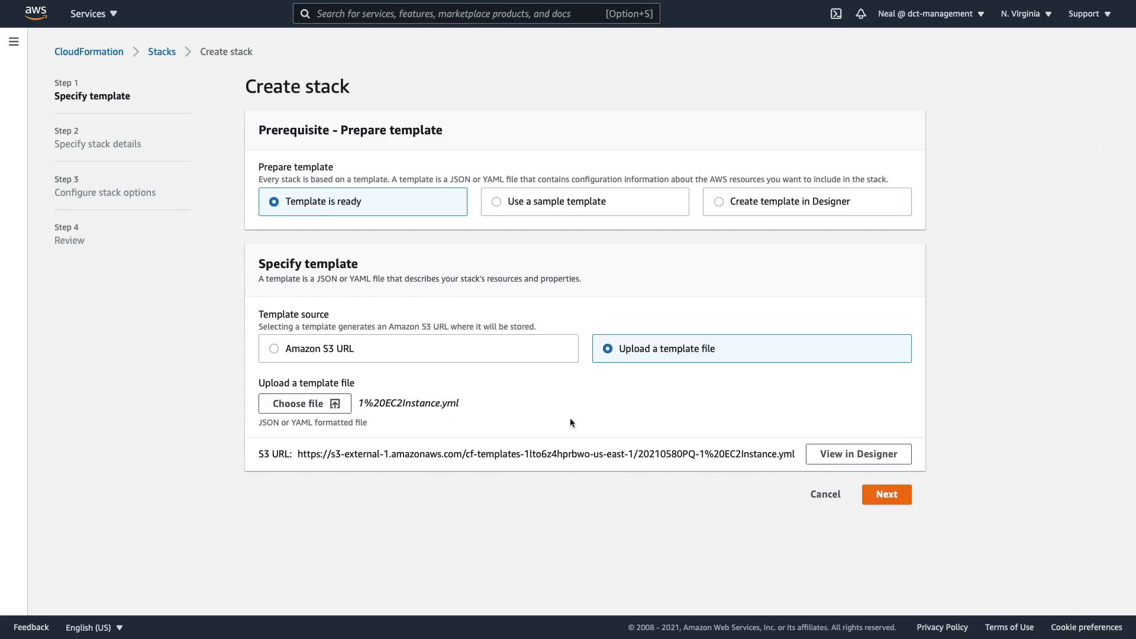
Continue the CloudFormation stack creation with the uploaded 1 EC2Instance.yml template and name the stack MyInstance.
left_click(886, 495)
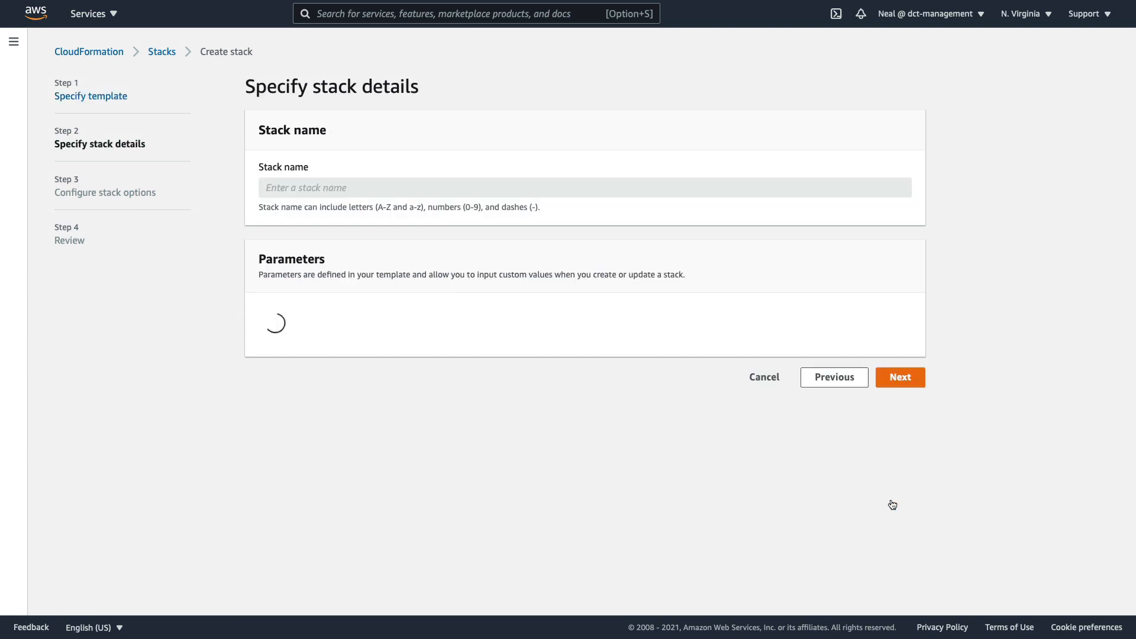
left_click(319, 188)
type("MyInstance")
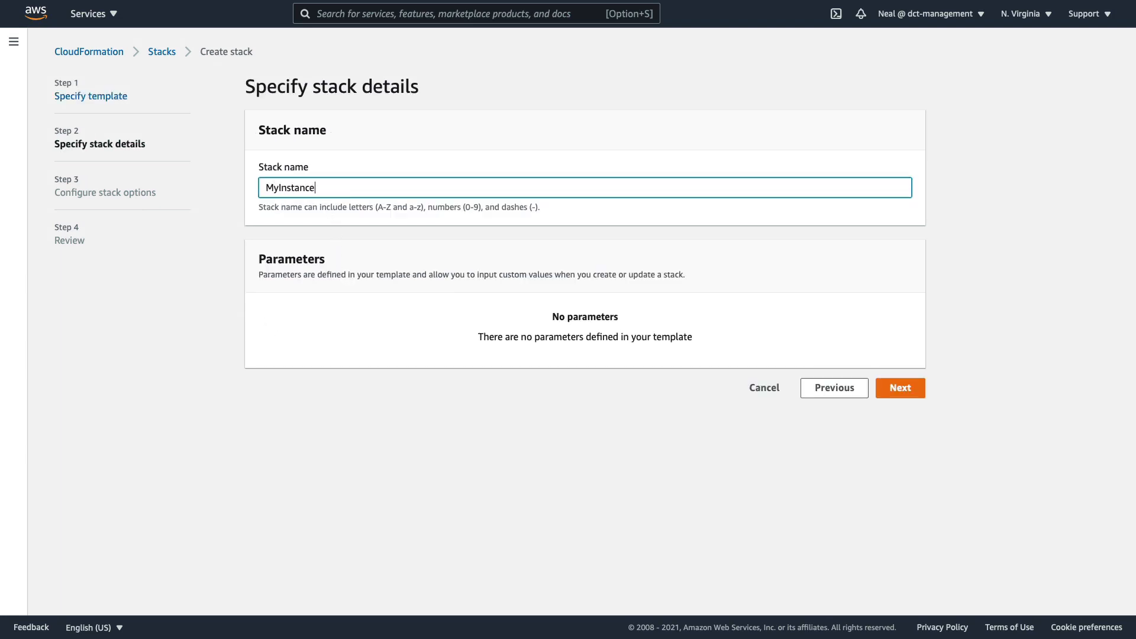
left_click(900, 388)
Examine the stack policy, rollback configuration and stack creation options for the new stack.
scroll(515, 260, "down", 3)
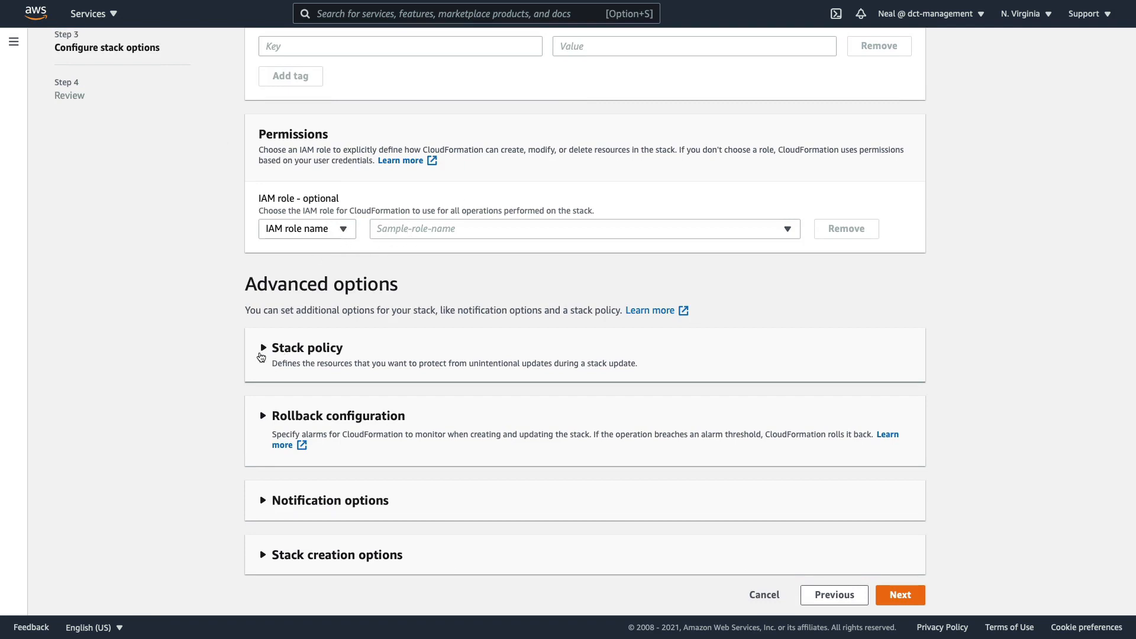
left_click(261, 357)
scroll(264, 355, "down", 1)
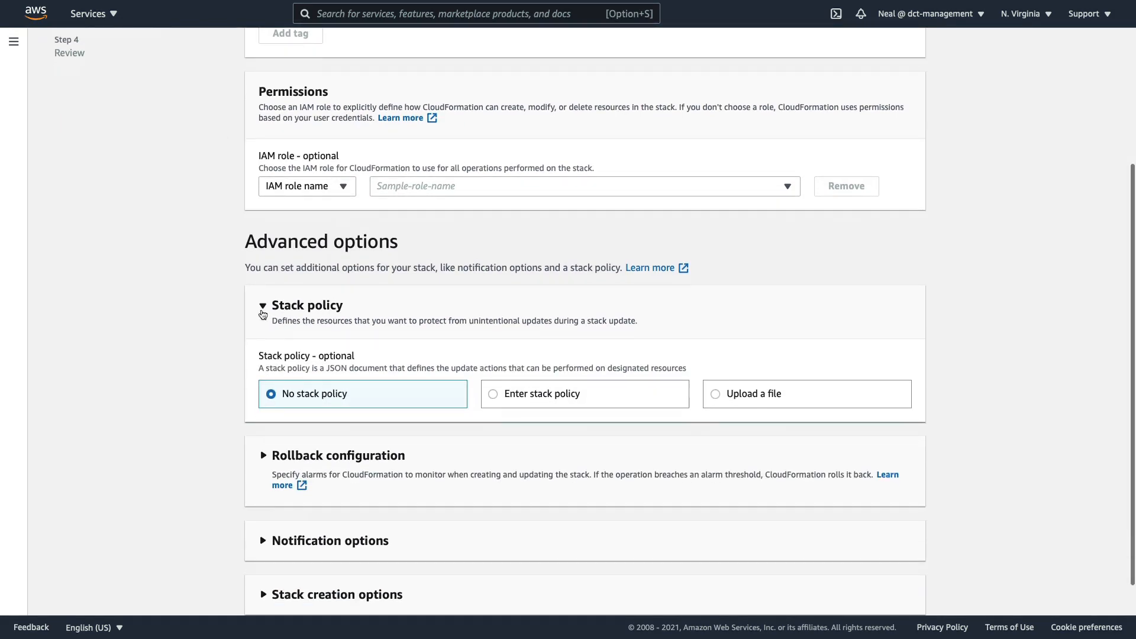
left_click(263, 314)
left_click(264, 422)
scroll(256, 323, "down", 3)
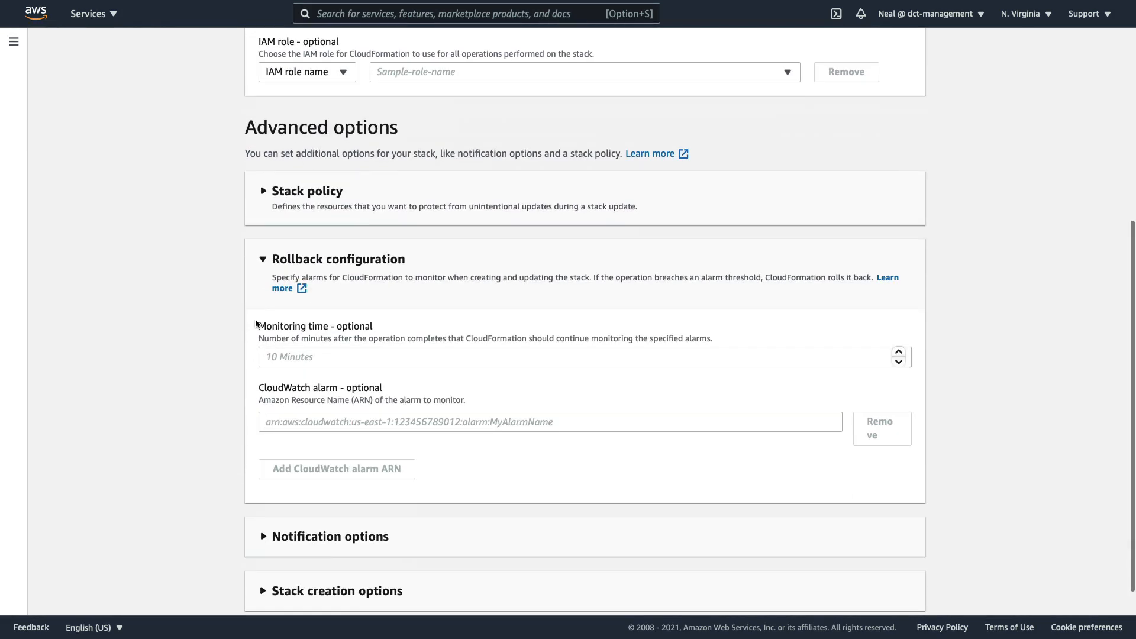
left_click(262, 259)
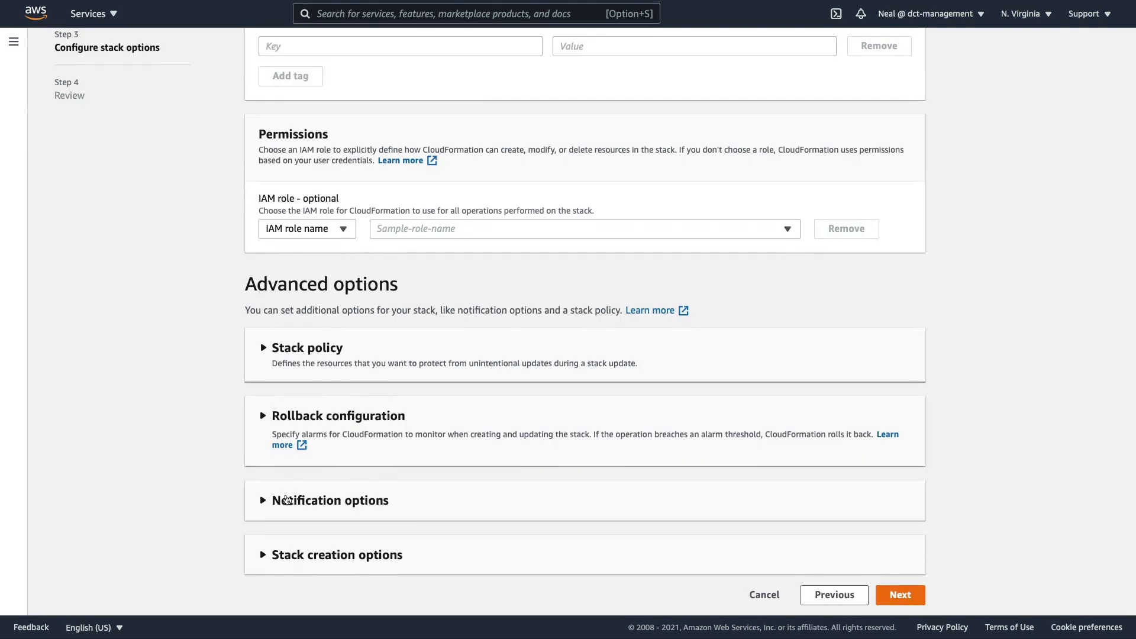
left_click(264, 559)
scroll(264, 562, "down", 4)
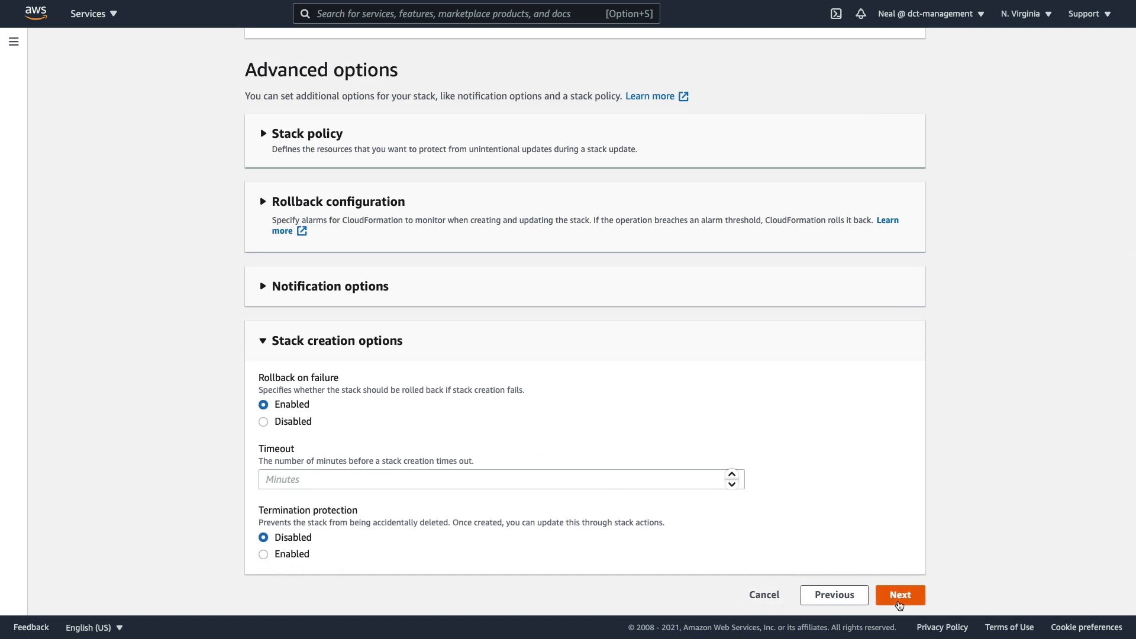
Keep the default stack options, go through the review and create the MyInstance stack.
left_click(899, 595)
scroll(597, 480, "down", 10)
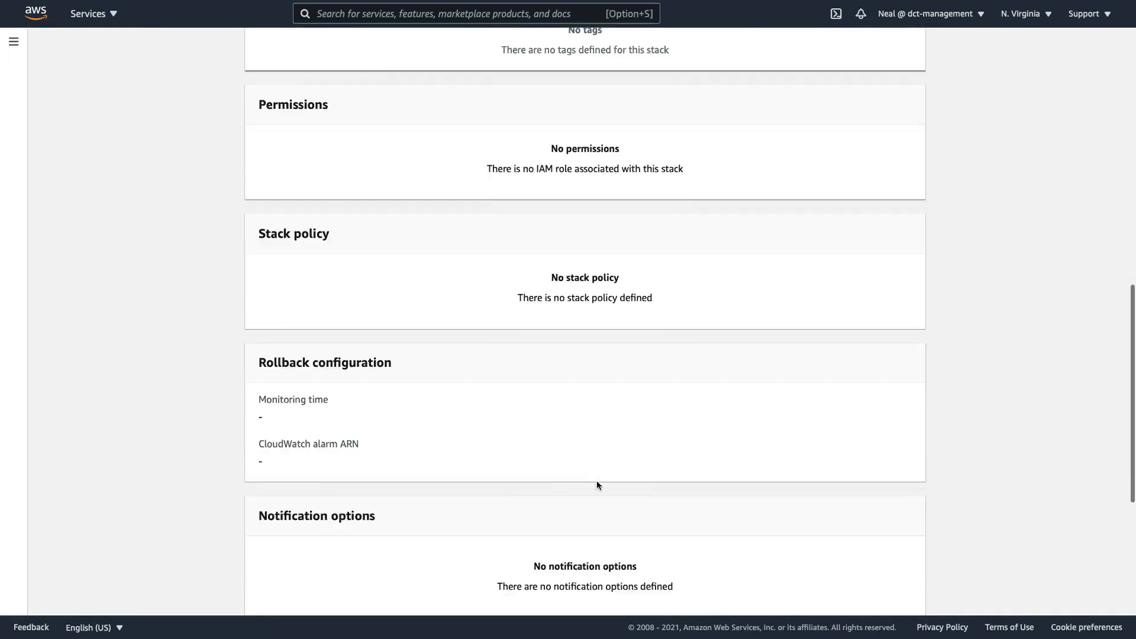
scroll(597, 485, "down", 5)
left_click(899, 599)
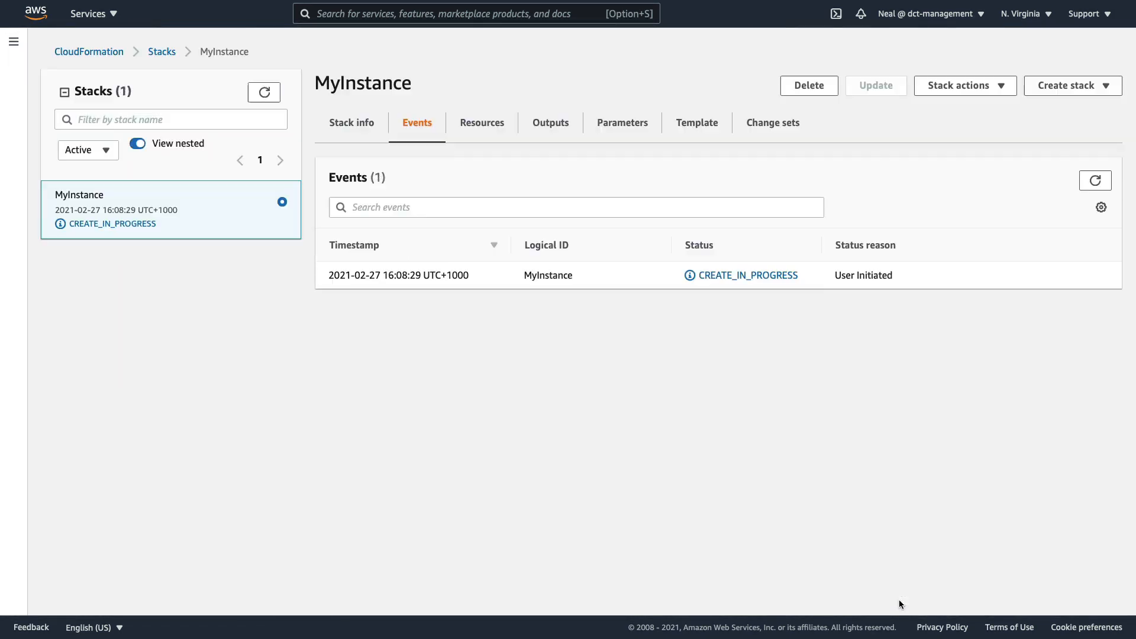
Refresh the MyInstance stack events to check the creation progress.
left_click(1096, 182)
left_click(1096, 182)
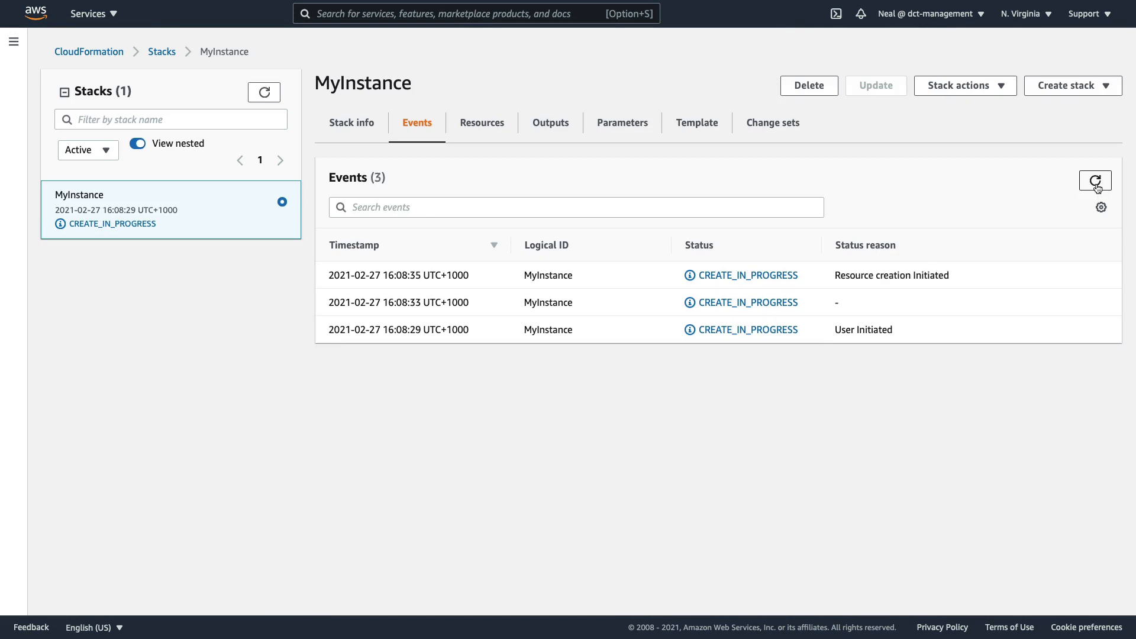
left_click(1096, 182)
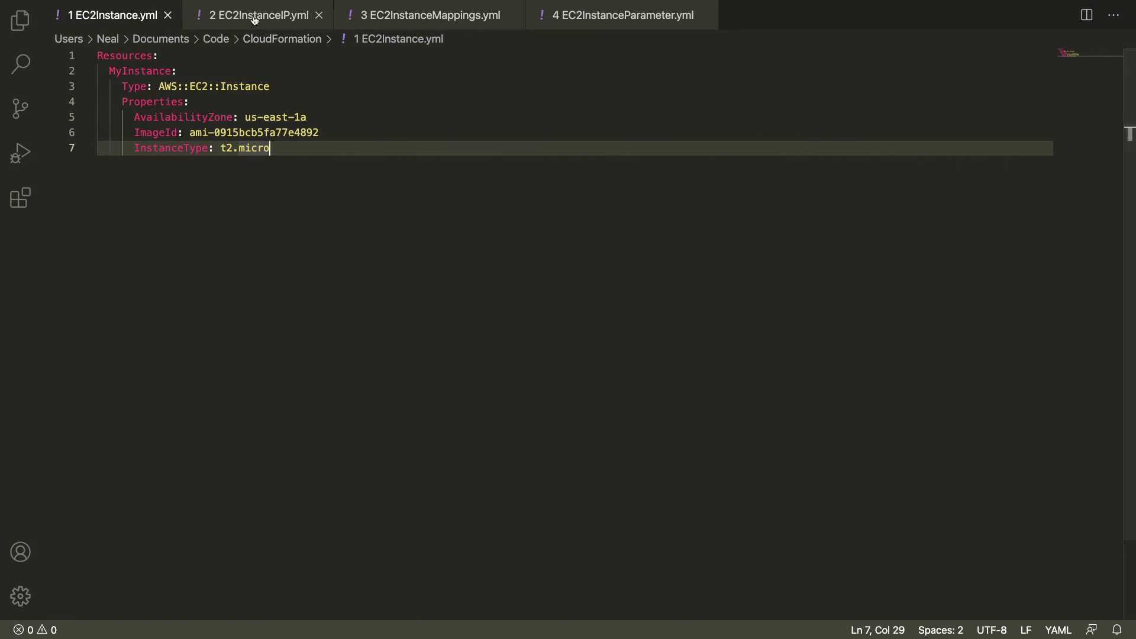
Open 2 EC2InstanceIP.yml in the code editor and examine the MyEIP resource, its type and its reference to MyInstance.
left_click(233, 18)
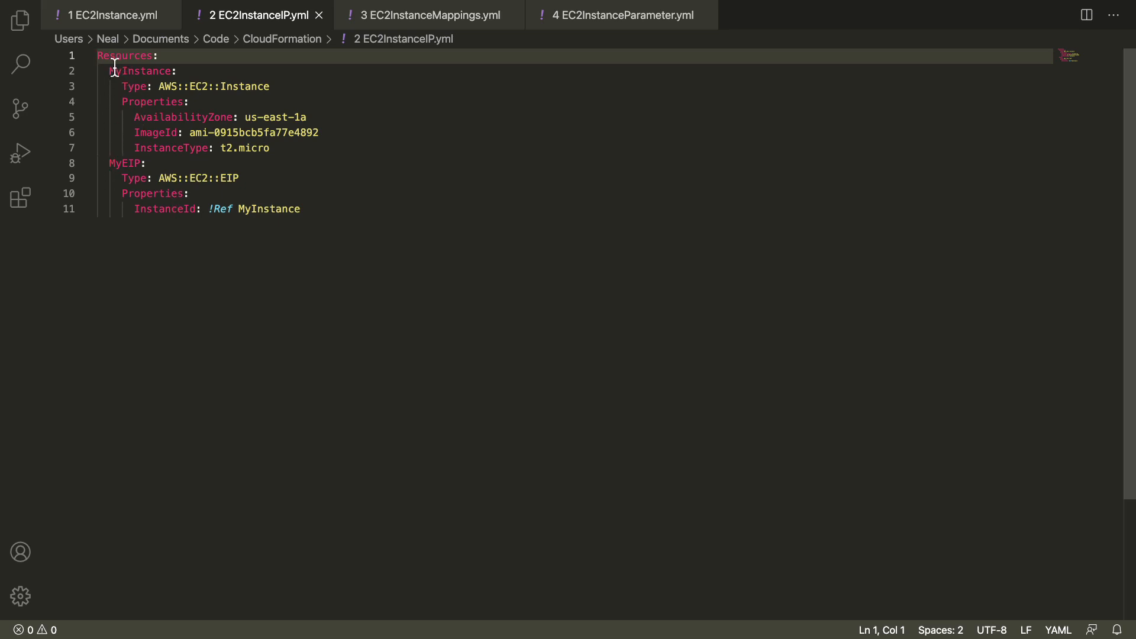
left_click(113, 164)
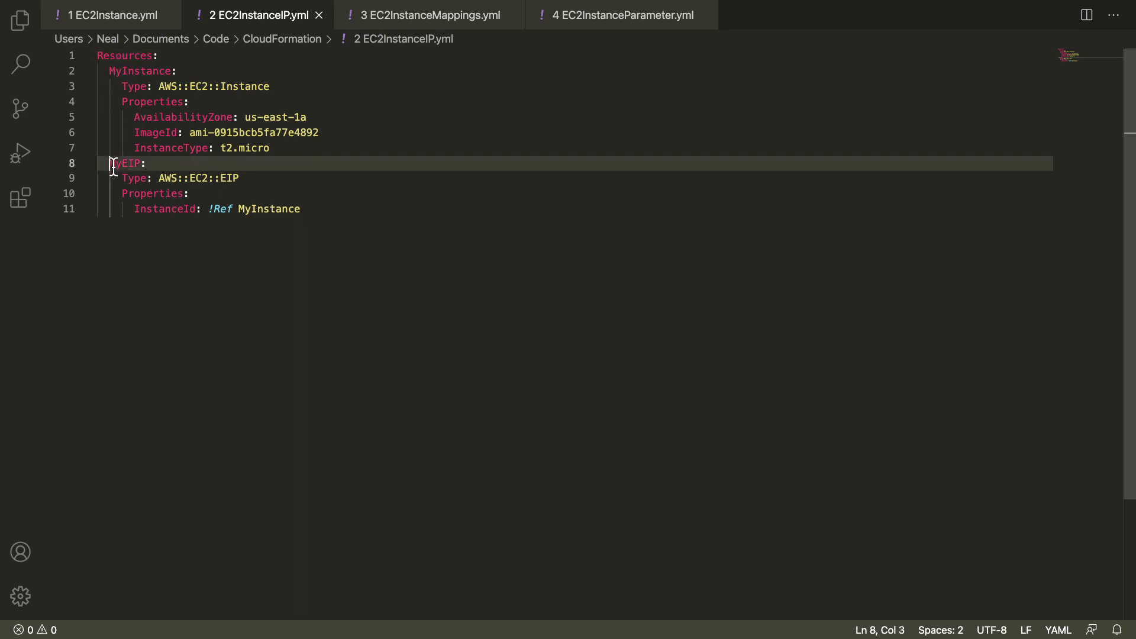
left_click_drag(113, 168, 269, 179)
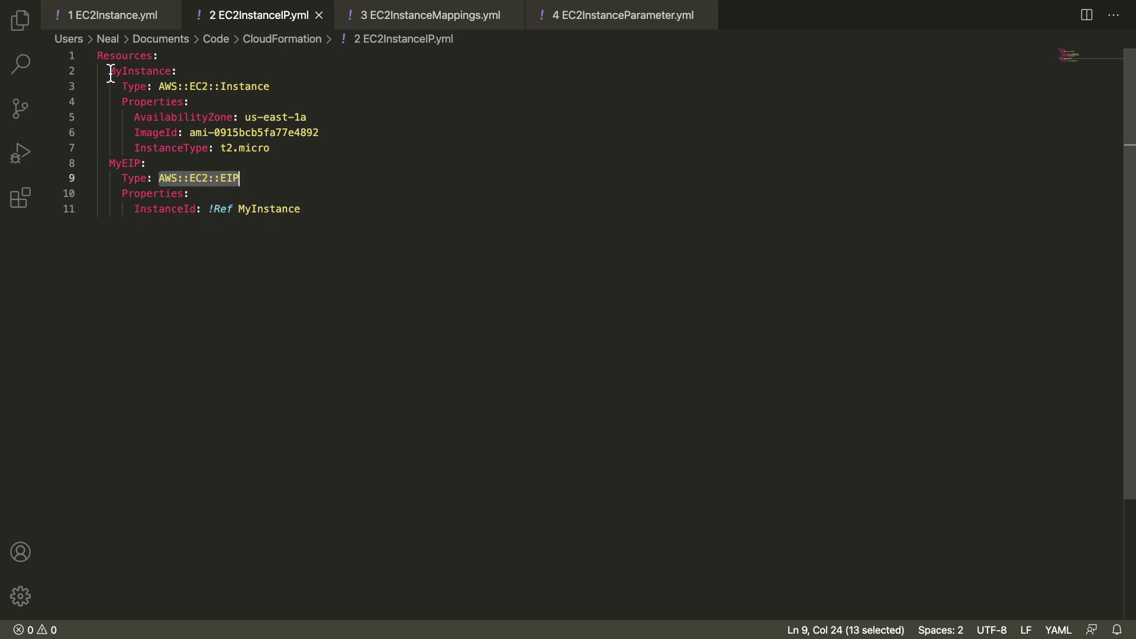
left_click_drag(110, 71, 172, 72)
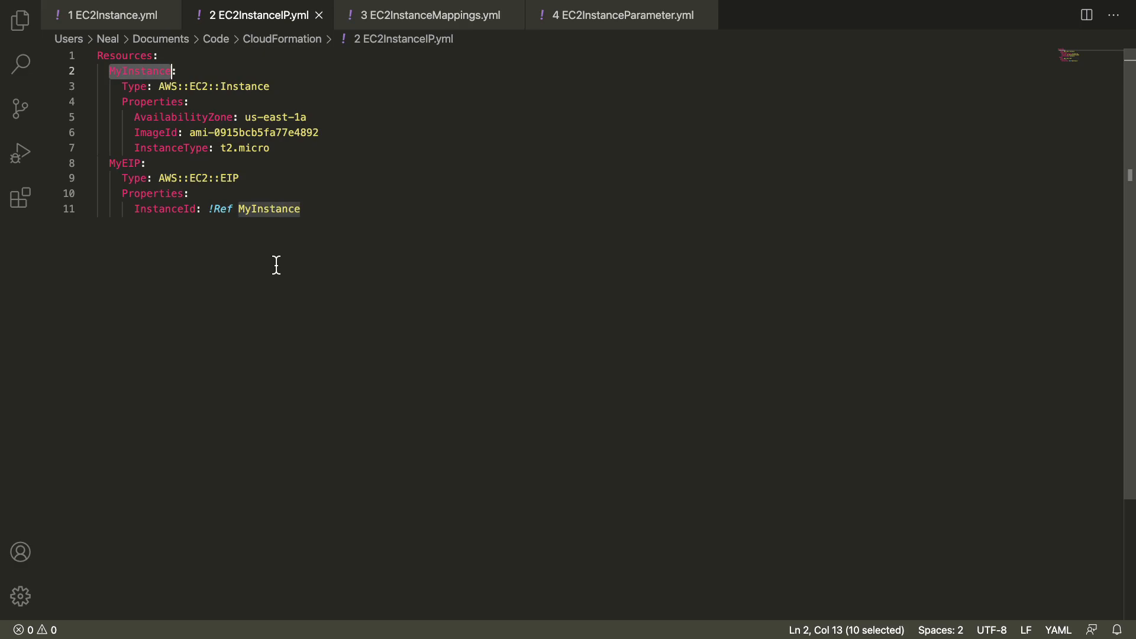
In the AWS console, start a change set for the MyInstance stack that replaces the current template with the uploaded file 2 EC2InstanceIP.yml.
key("super+Tab")
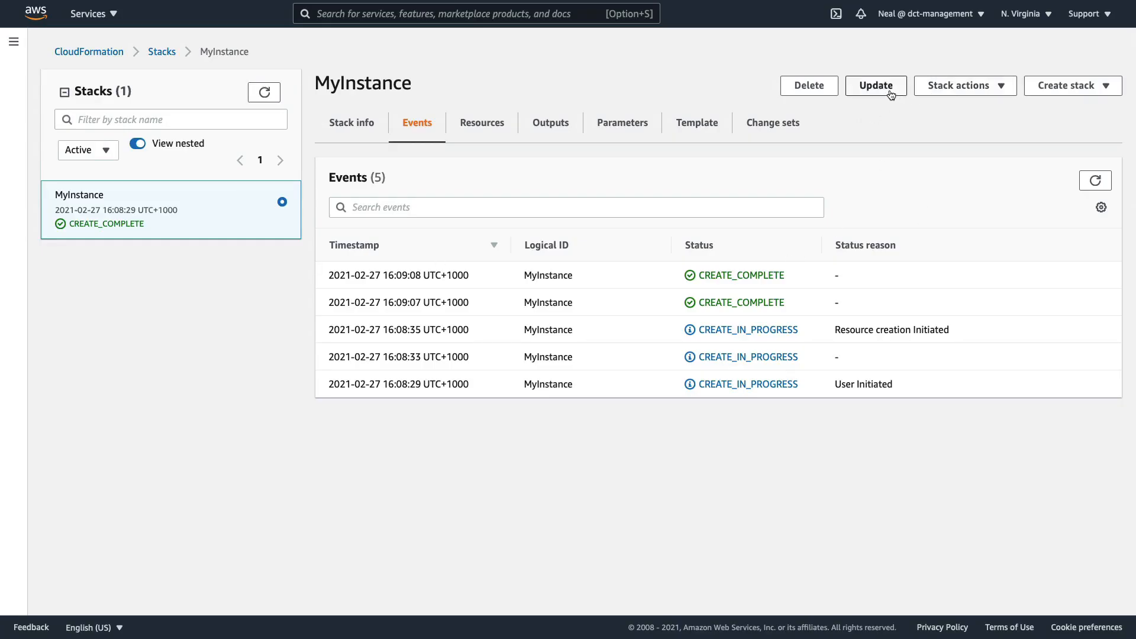
left_click(967, 88)
left_click(944, 171)
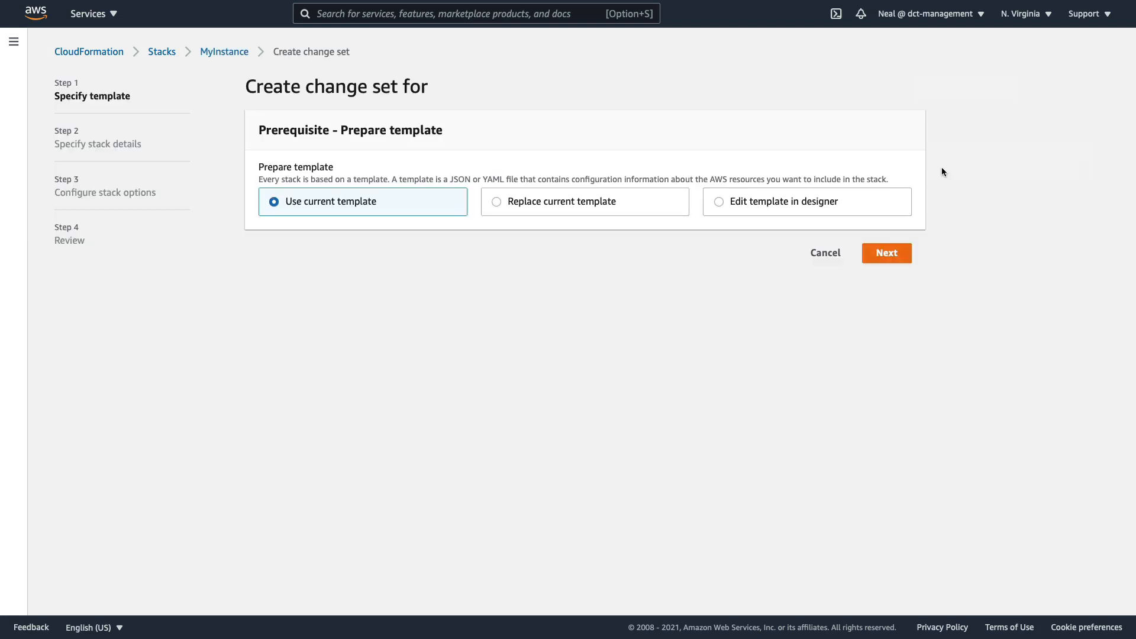
left_click(499, 202)
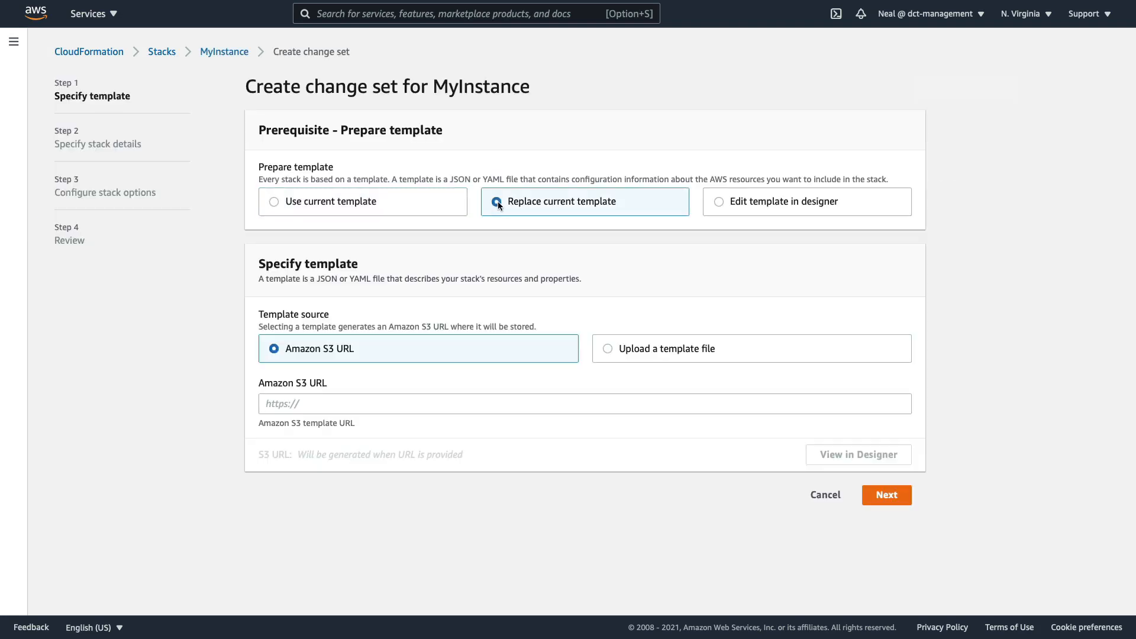
left_click(608, 350)
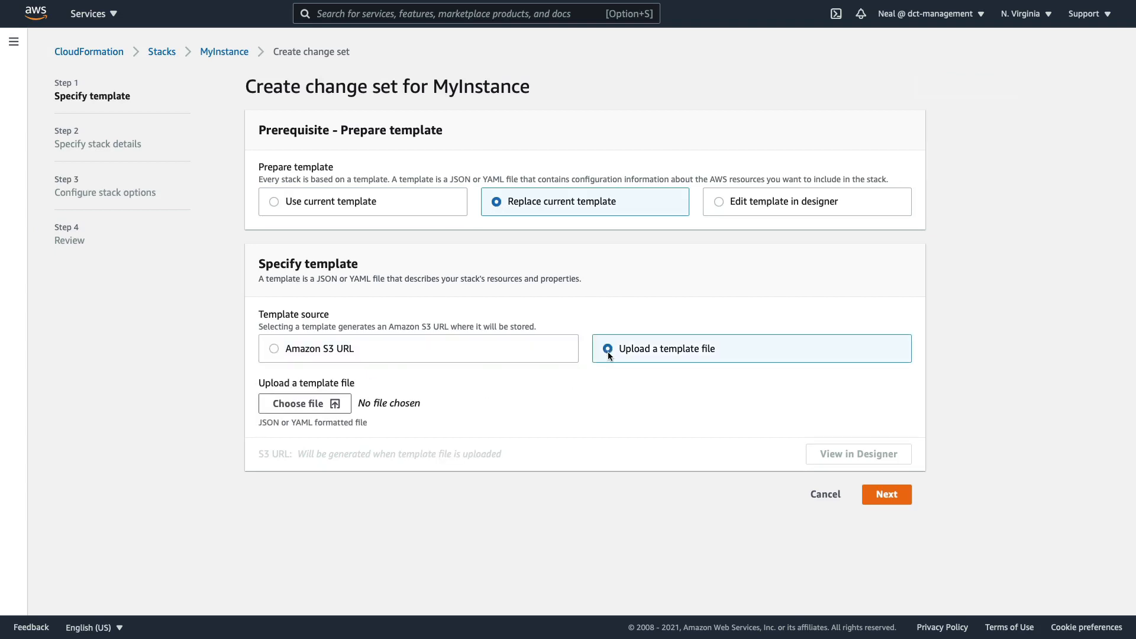
left_click(315, 404)
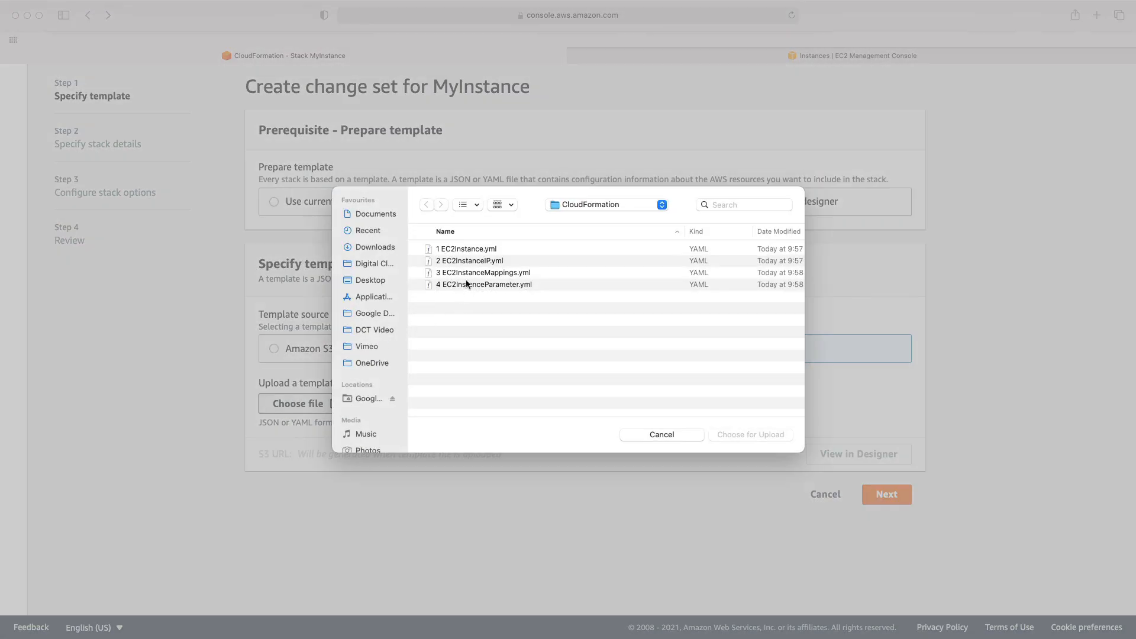
left_click(471, 262)
left_click(729, 435)
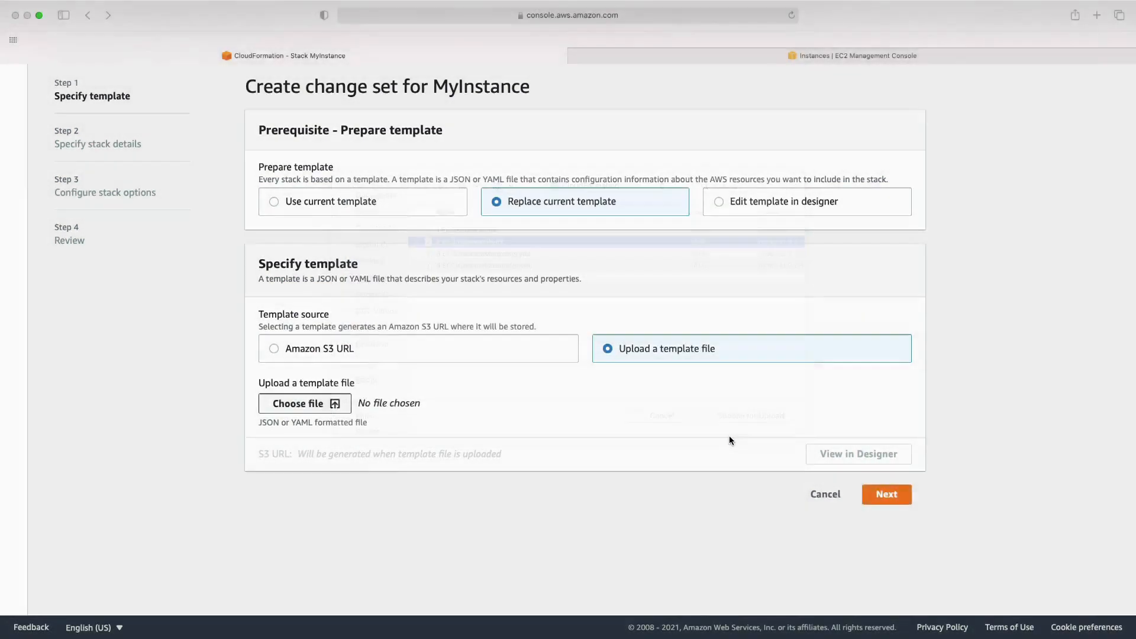
Keep the default stack details and options, go through the review and create the MyInstance change set under its suggested name.
left_click(901, 500)
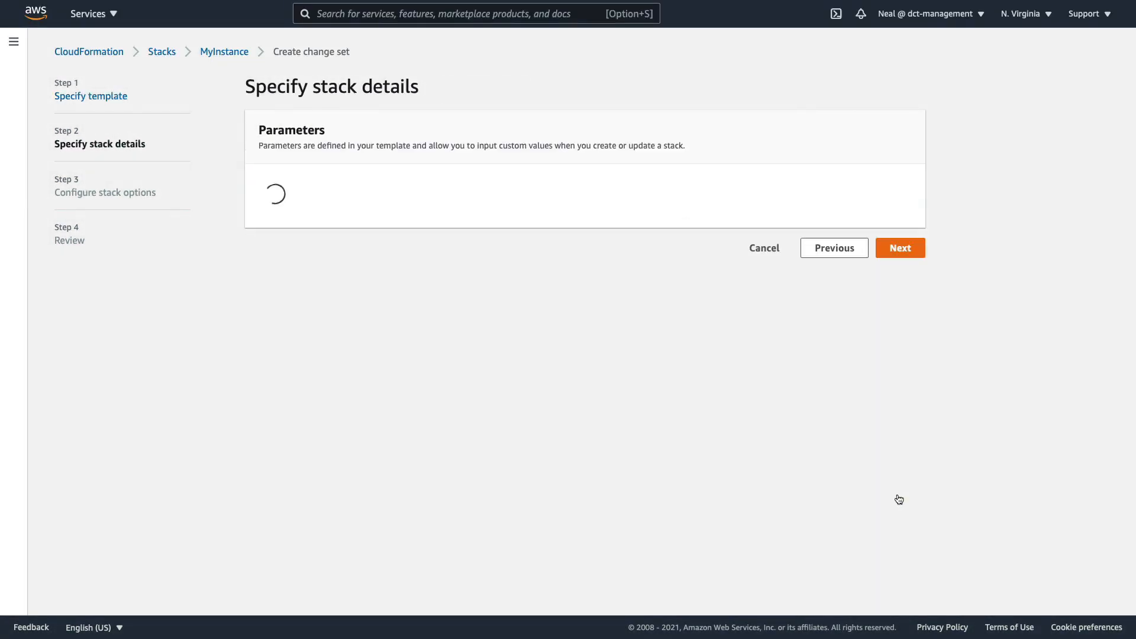
left_click(901, 261)
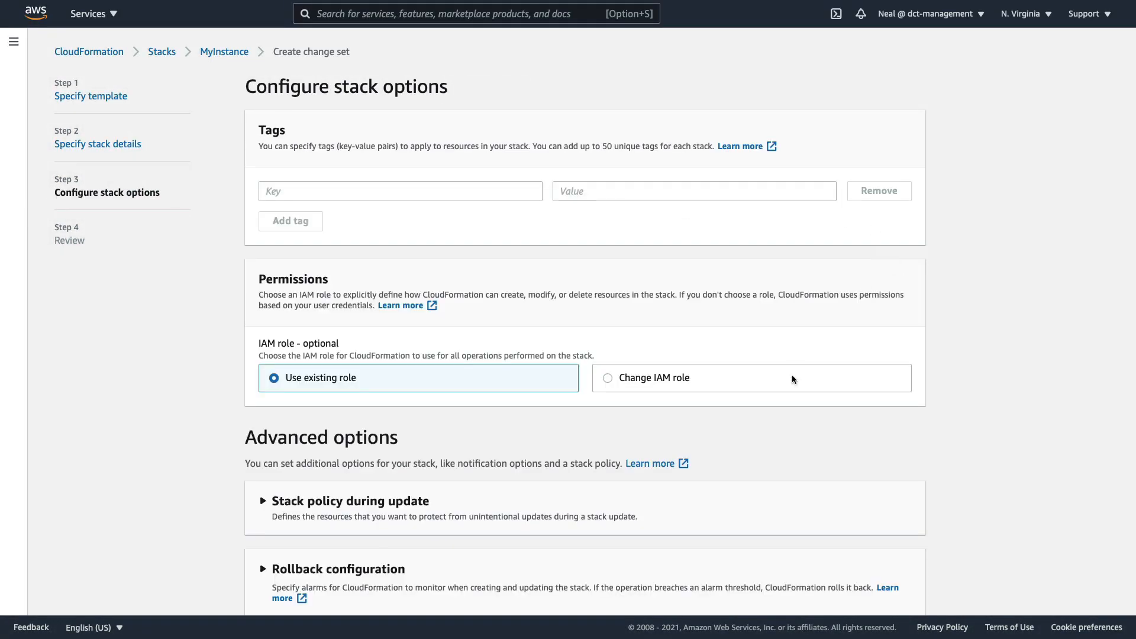
scroll(792, 375, "down", 3)
left_click(886, 596)
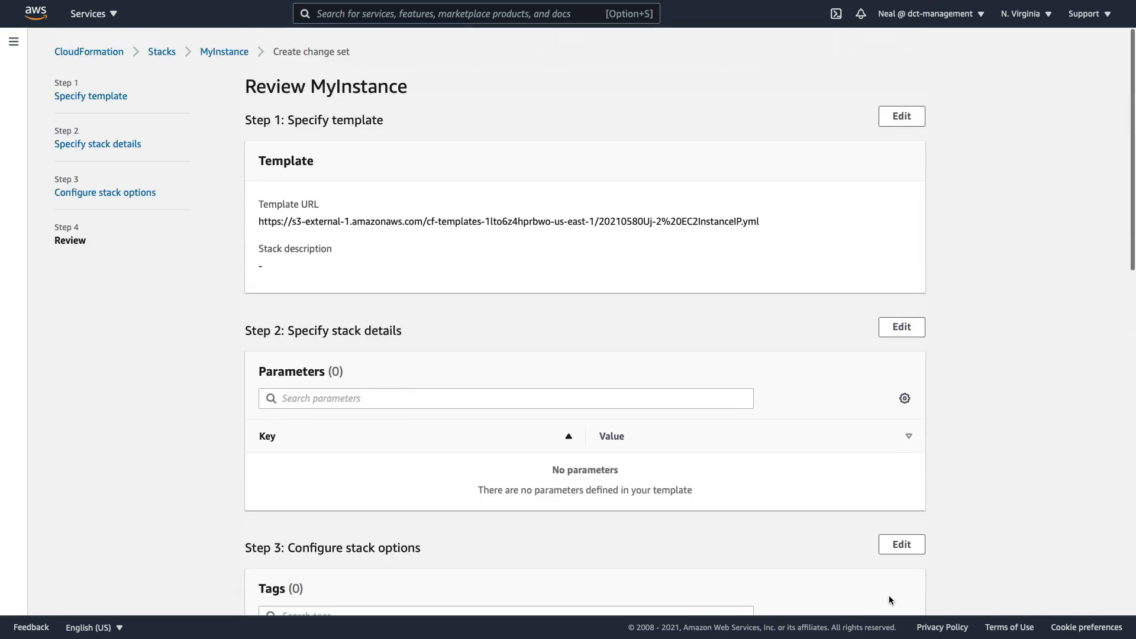
scroll(889, 596, "down", 10)
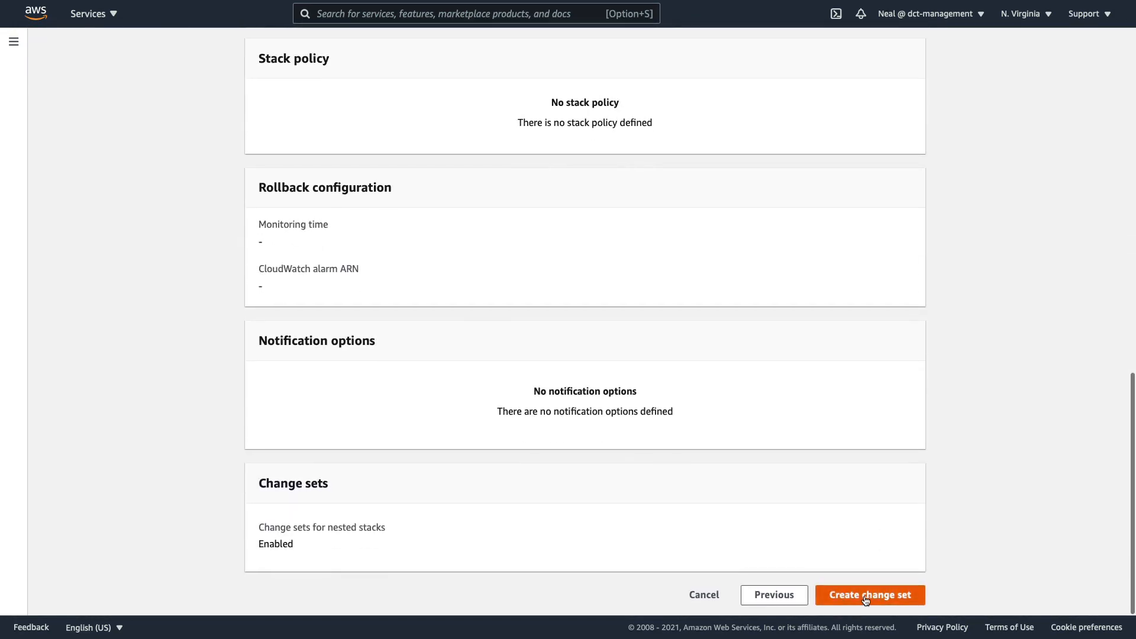
left_click(867, 599)
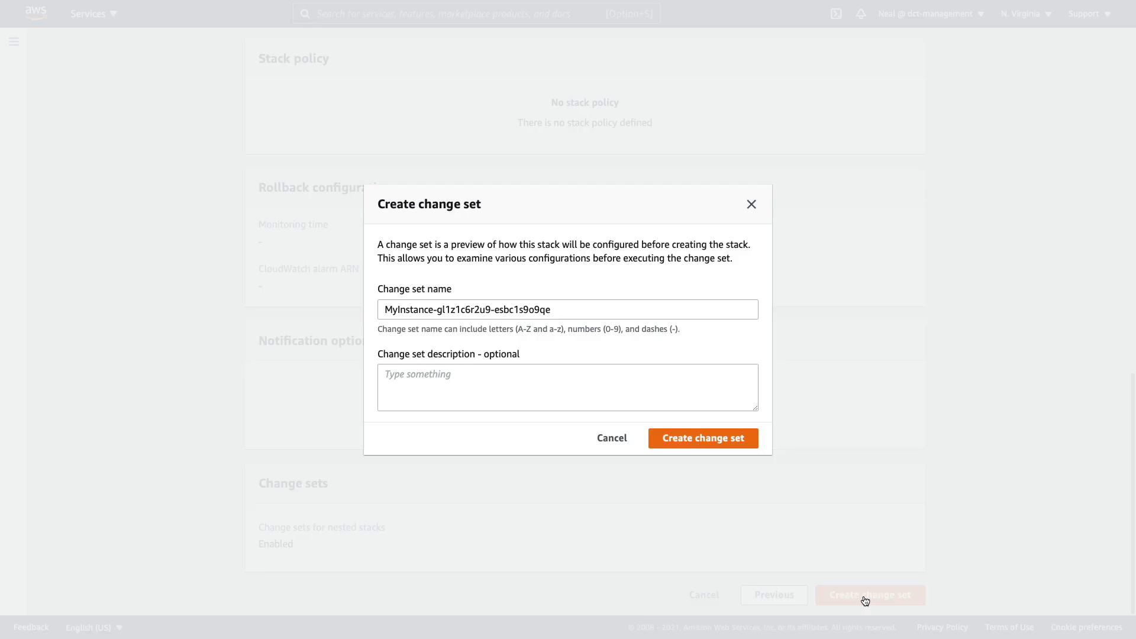
left_click(722, 443)
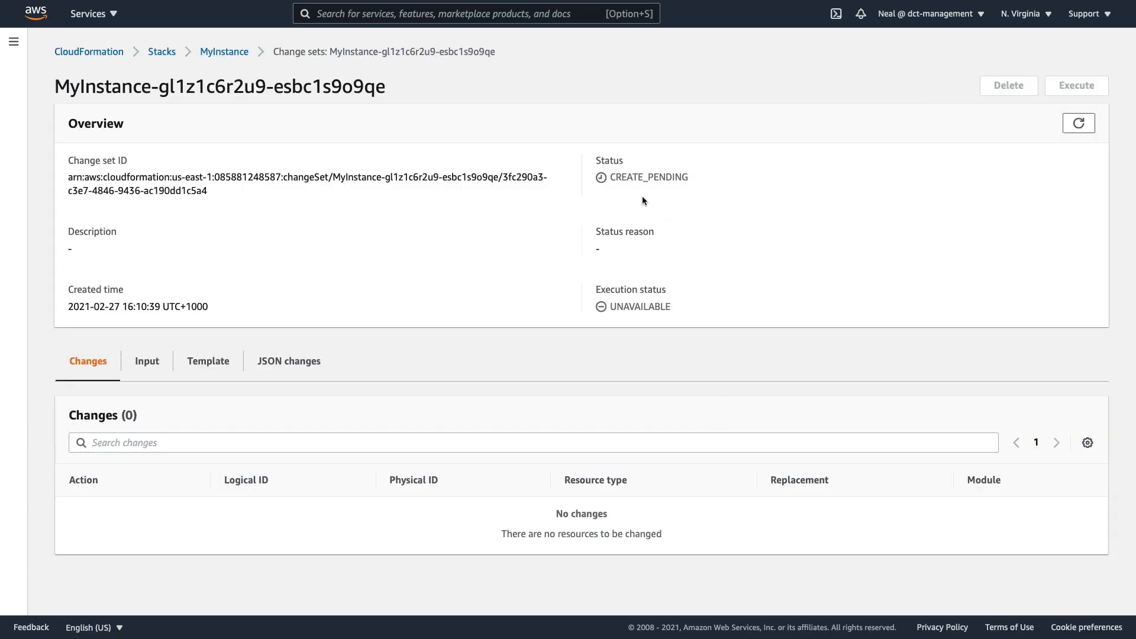
Refresh the change set, review its template, JSON and resource changes, and execute it on the MyInstance stack.
left_click(1079, 123)
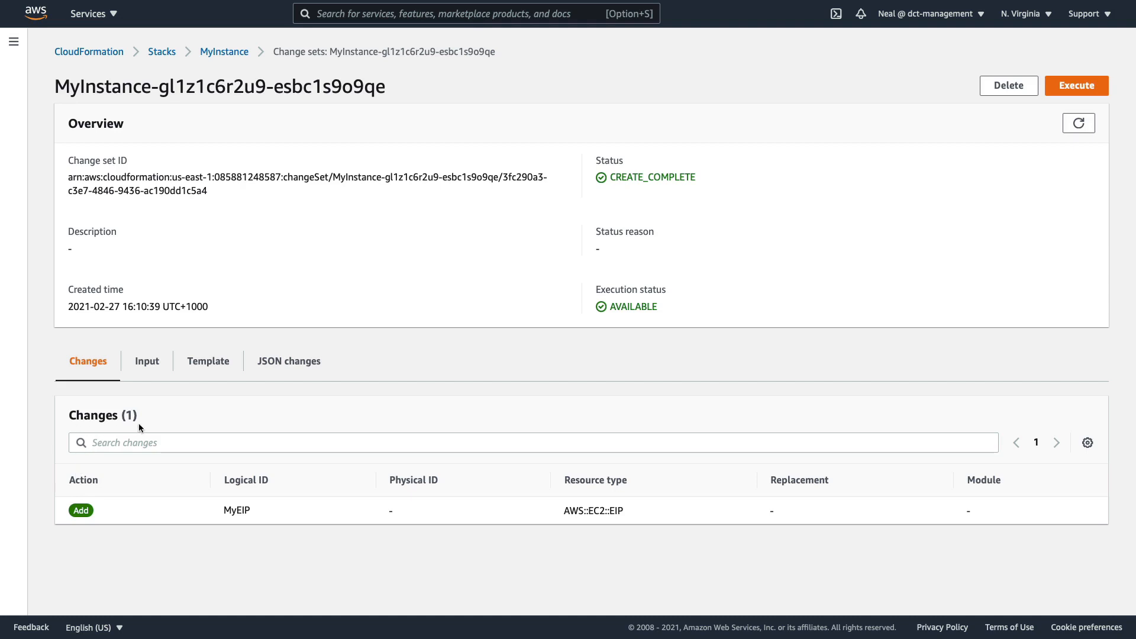
left_click(210, 374)
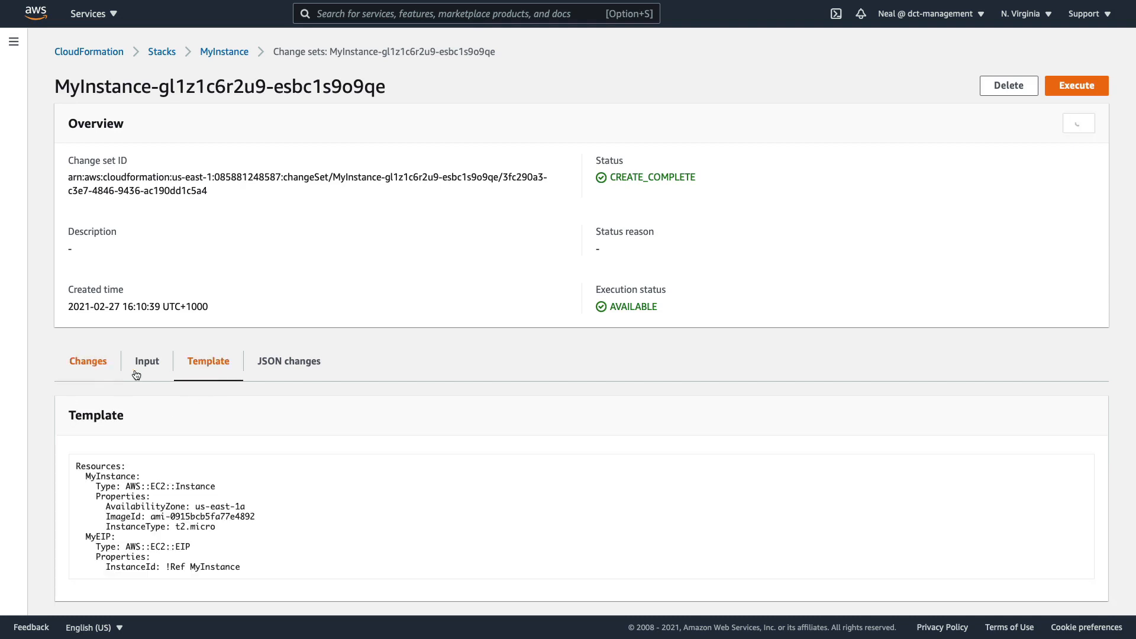
left_click(273, 370)
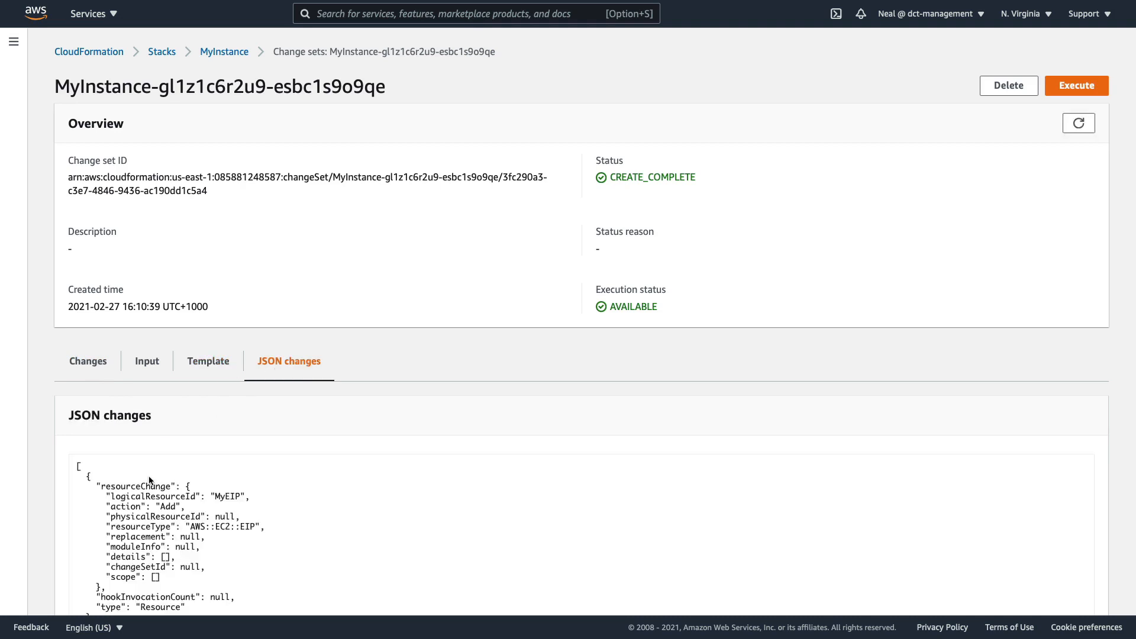
scroll(151, 477, "down", 2)
scroll(149, 477, "up", 1)
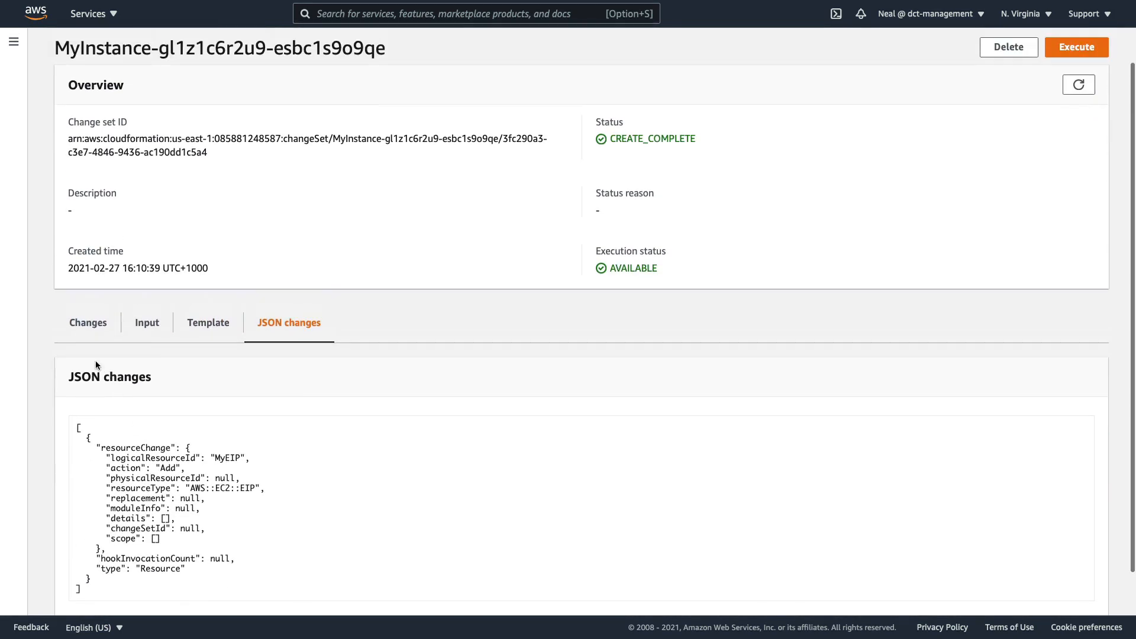
left_click(144, 339)
left_click(97, 324)
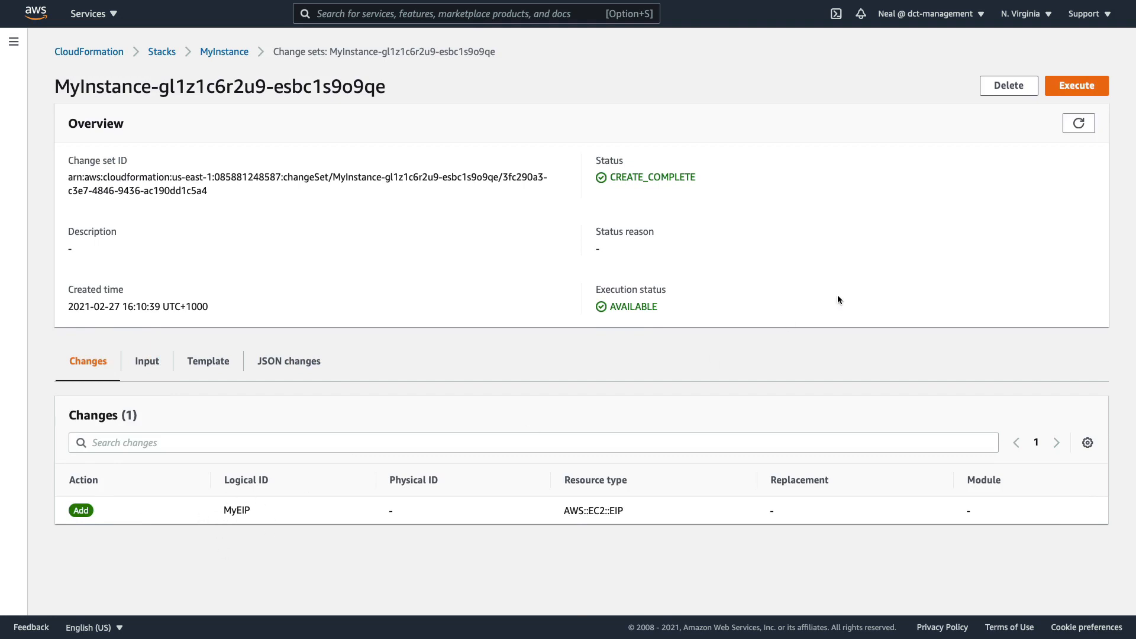
left_click(1086, 94)
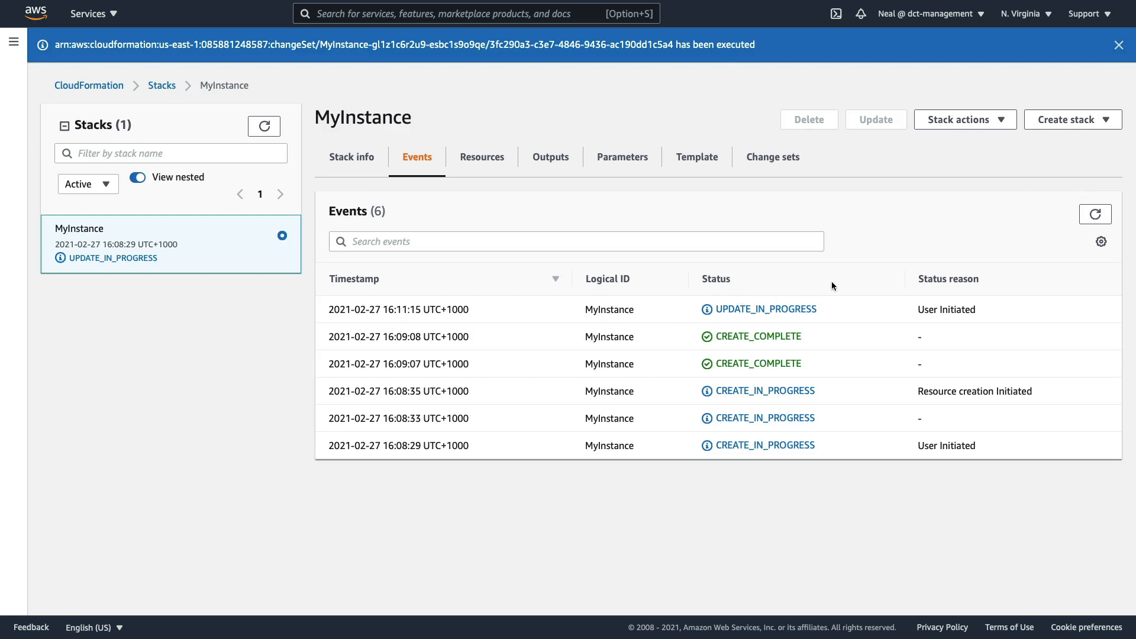
In the EC2 console, open the Elastic IPs list and examine the allocated address and its instance association.
key("ctrl+Tab")
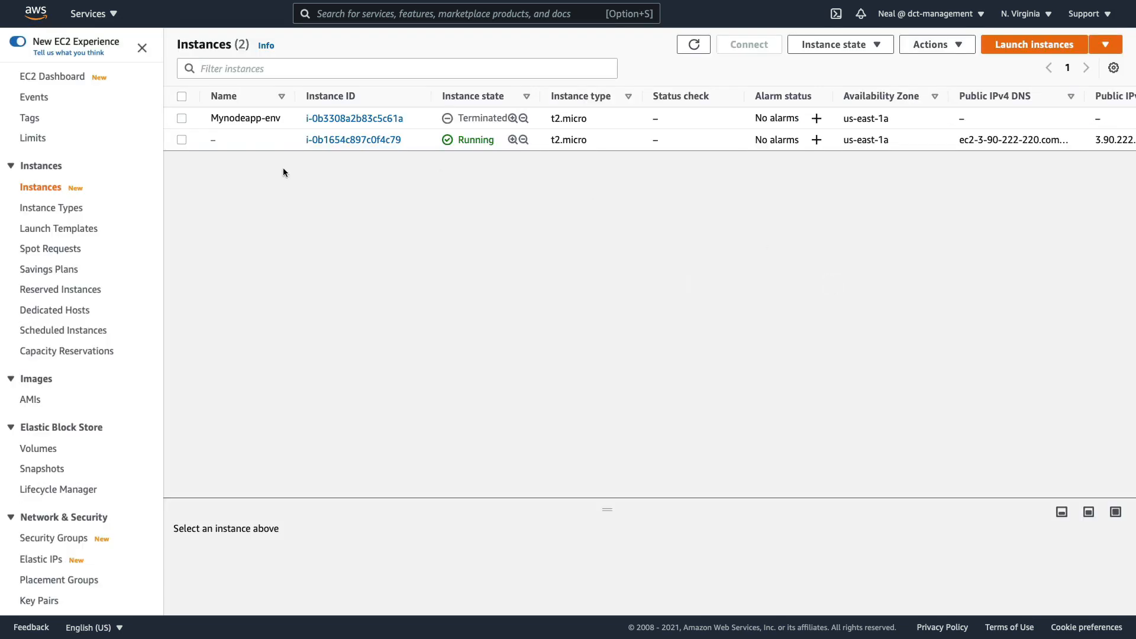
scroll(41, 352, "down", 3)
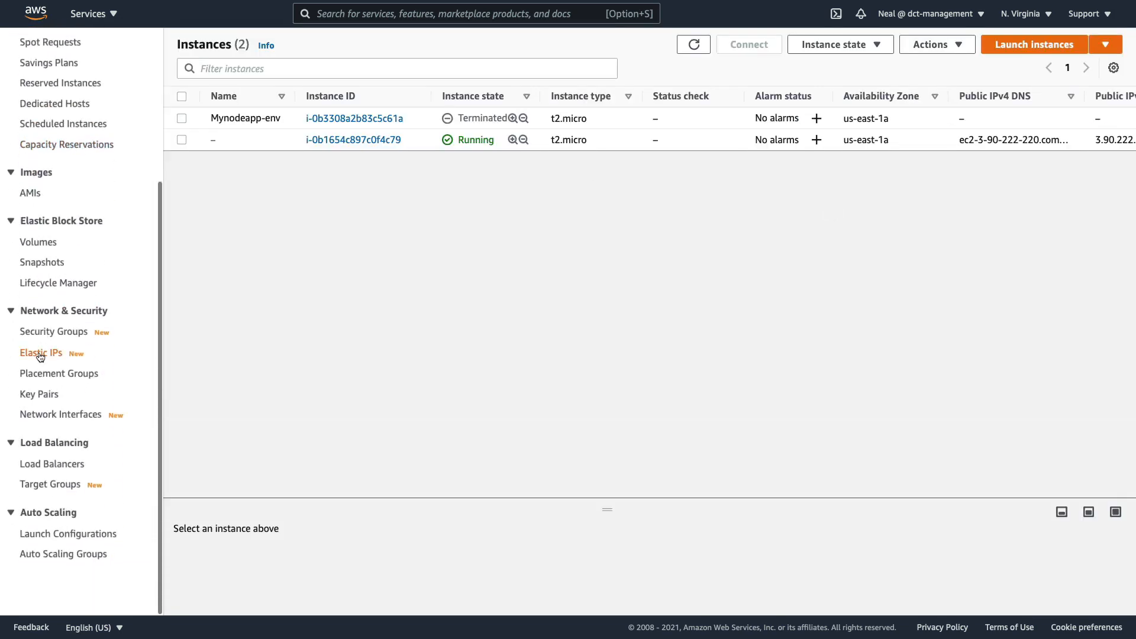
left_click(38, 351)
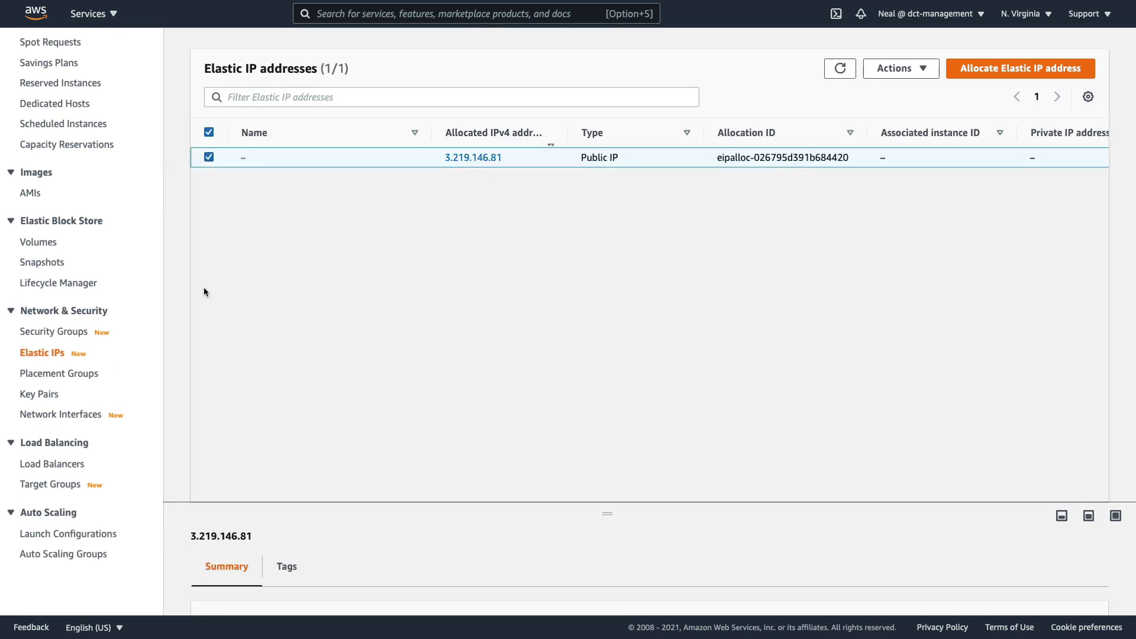
Select the running instance in the Instances list, enlarge its details pane and inspect its networking information.
scroll(110, 283, "up", 5)
left_click(37, 186)
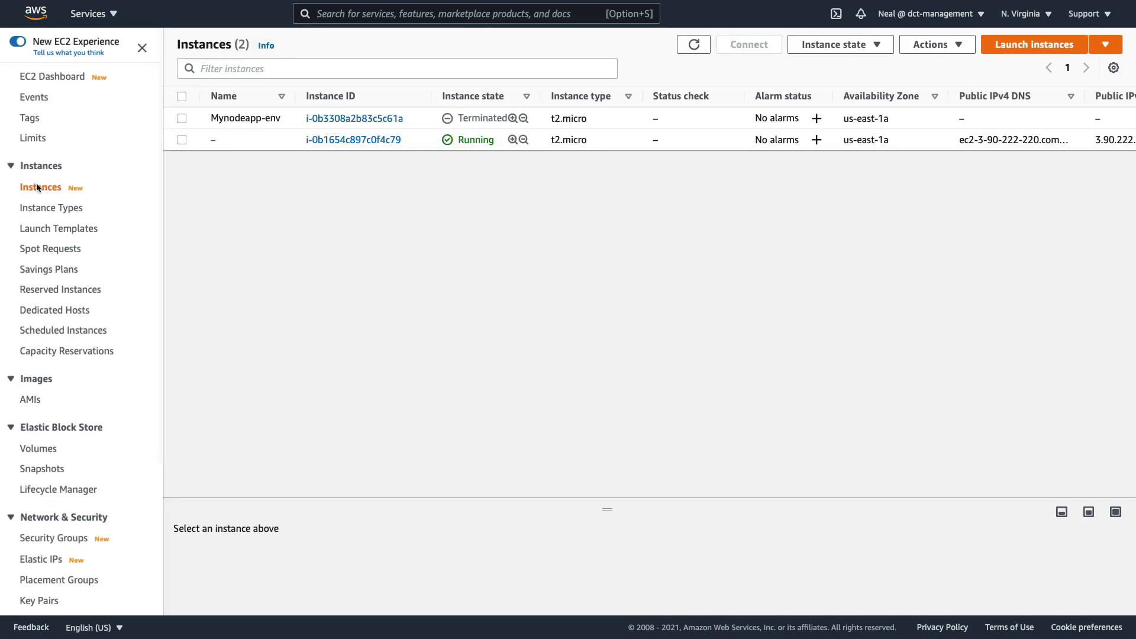
left_click(181, 140)
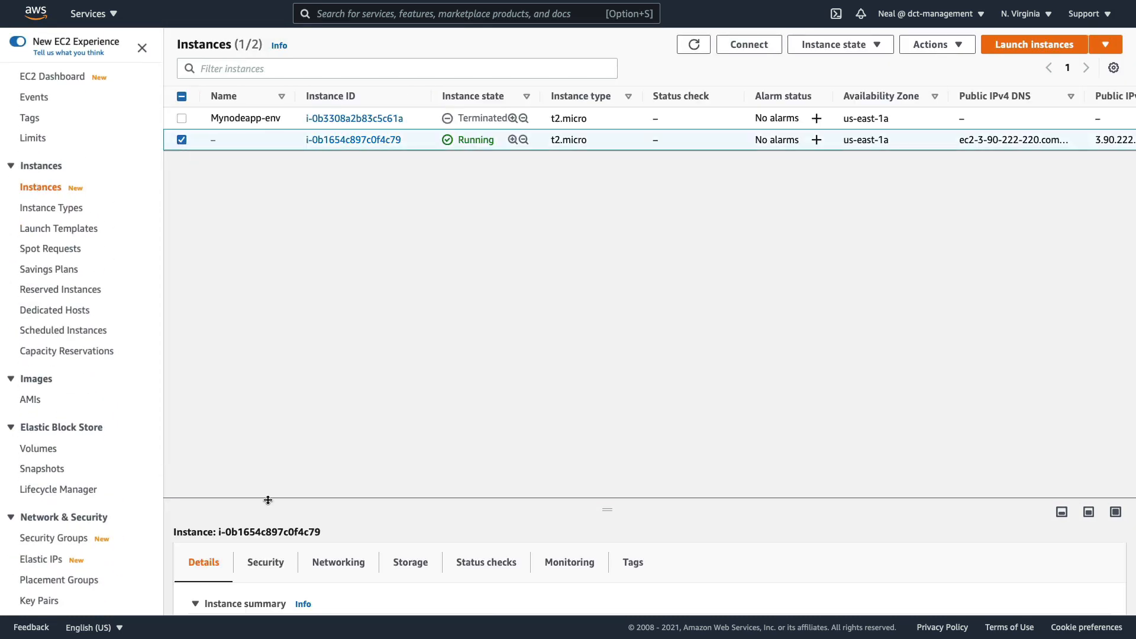
left_click_drag(297, 502, 276, 193)
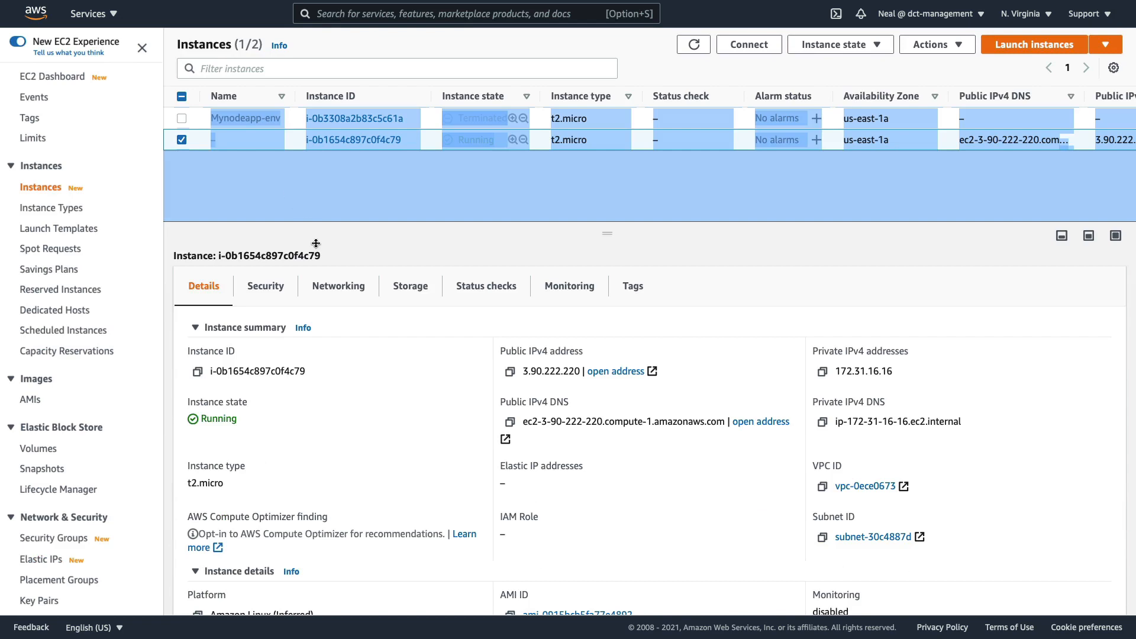
left_click(335, 287)
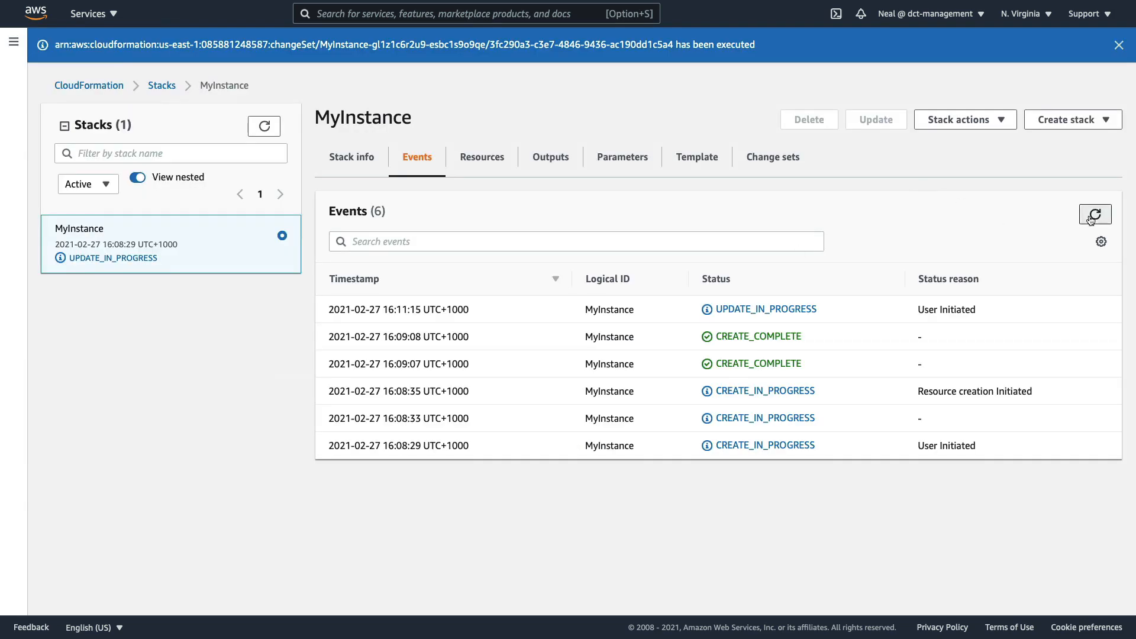
In the CloudFormation console, refresh the MyInstance stack events to check the update progress.
left_click(1092, 216)
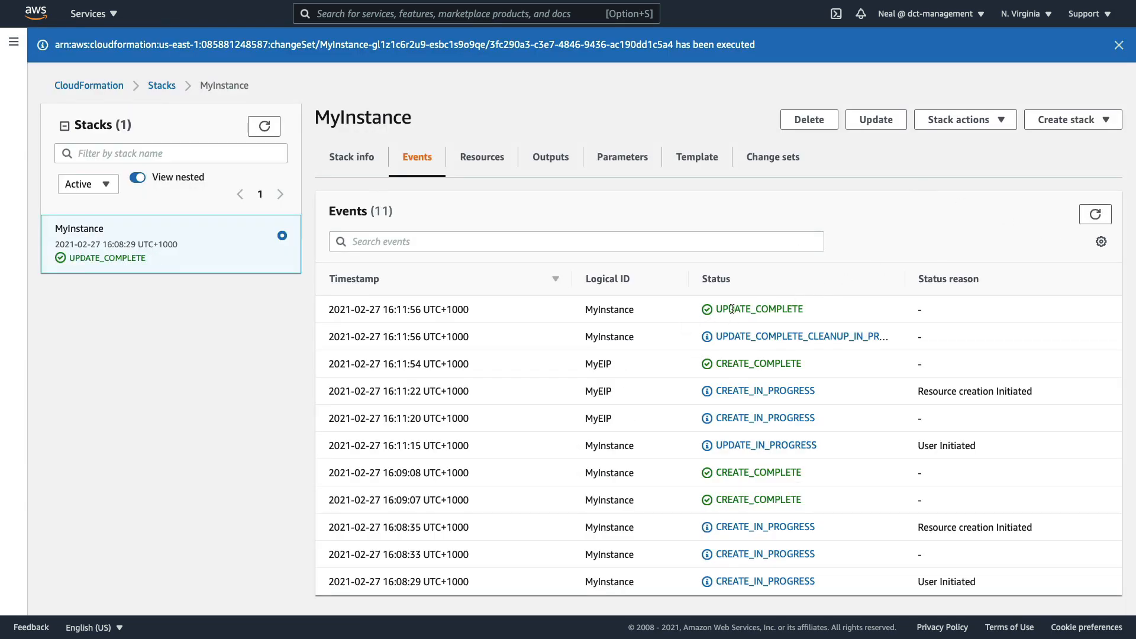
Open 3 EC2InstanceMappings.yml in the code editor and examine the Resources section and InstanceMap's regions, dev and prod keys and instance types.
key("super+Tab")
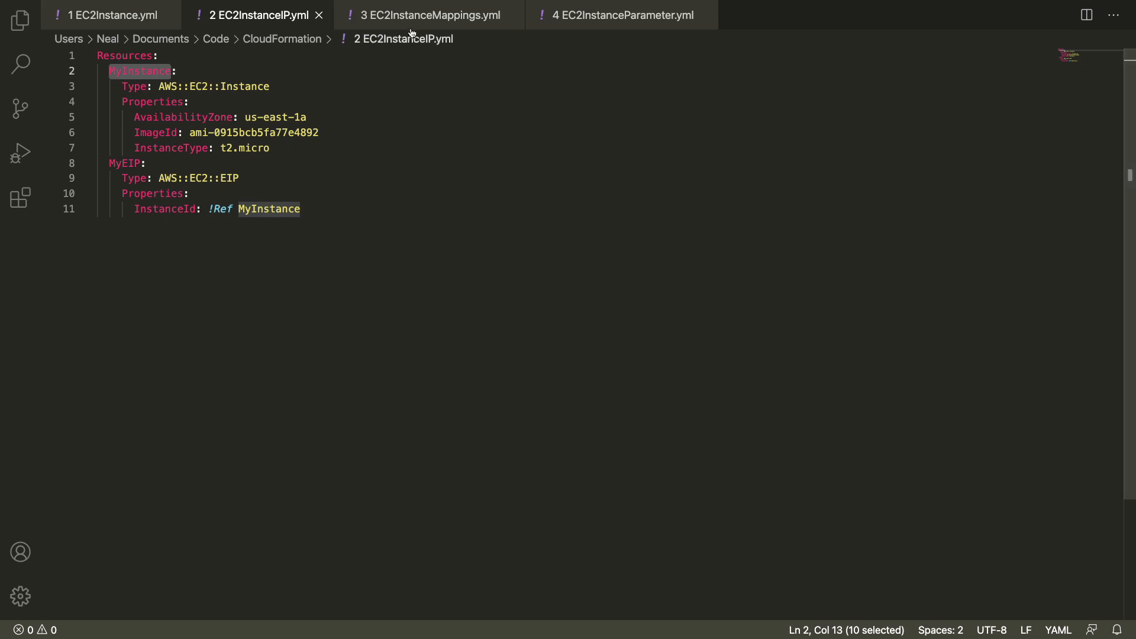
left_click(398, 18)
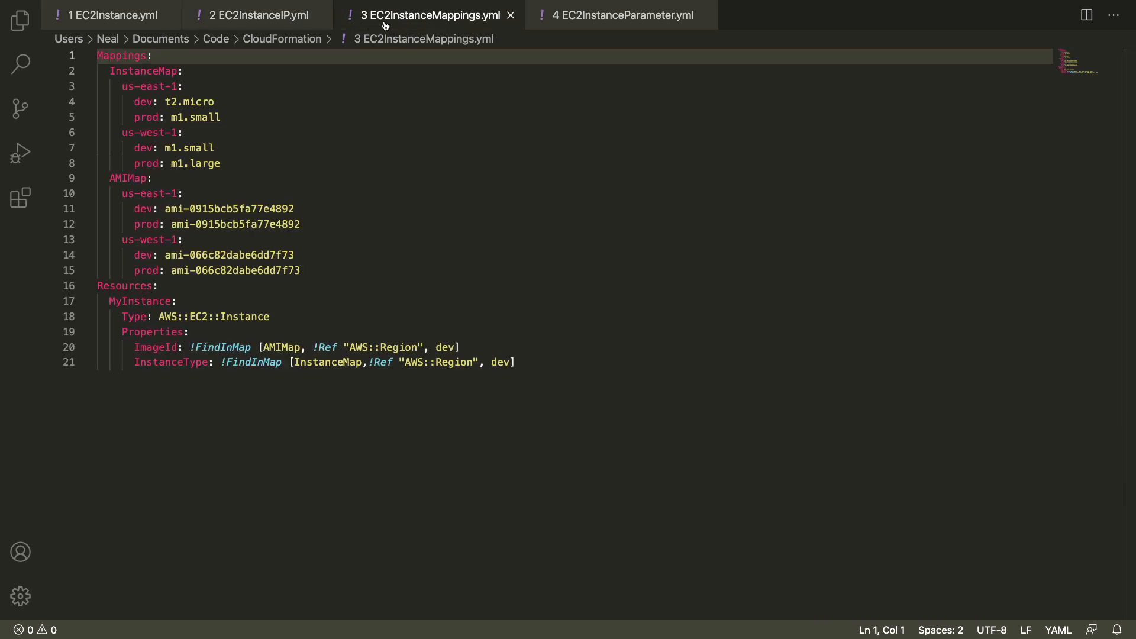
left_click(199, 452)
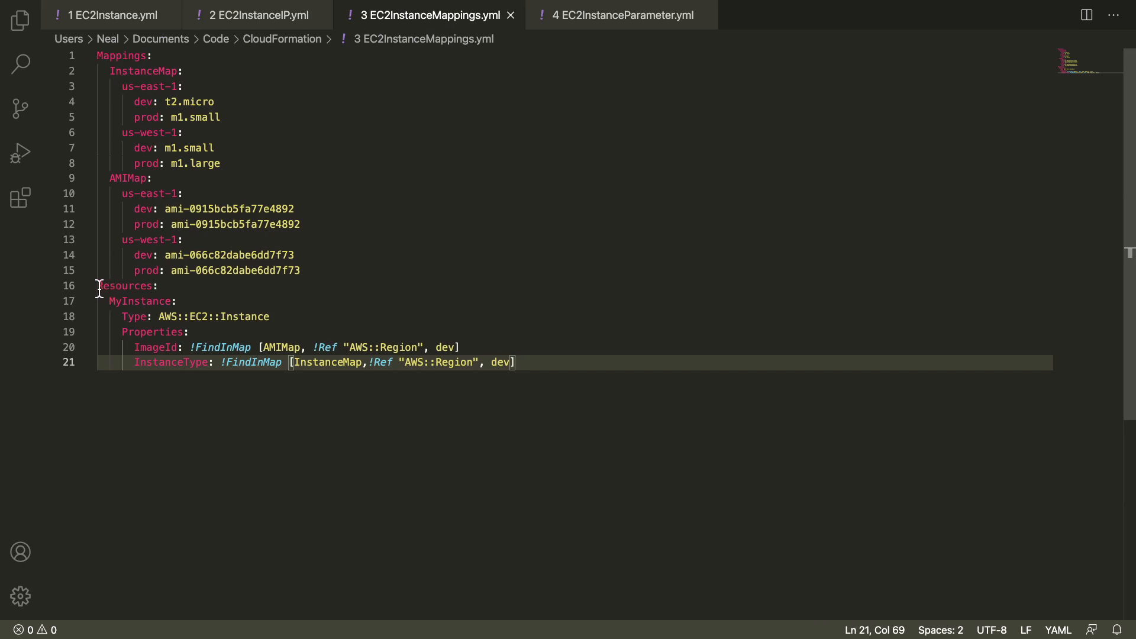
left_click_drag(99, 290, 536, 367)
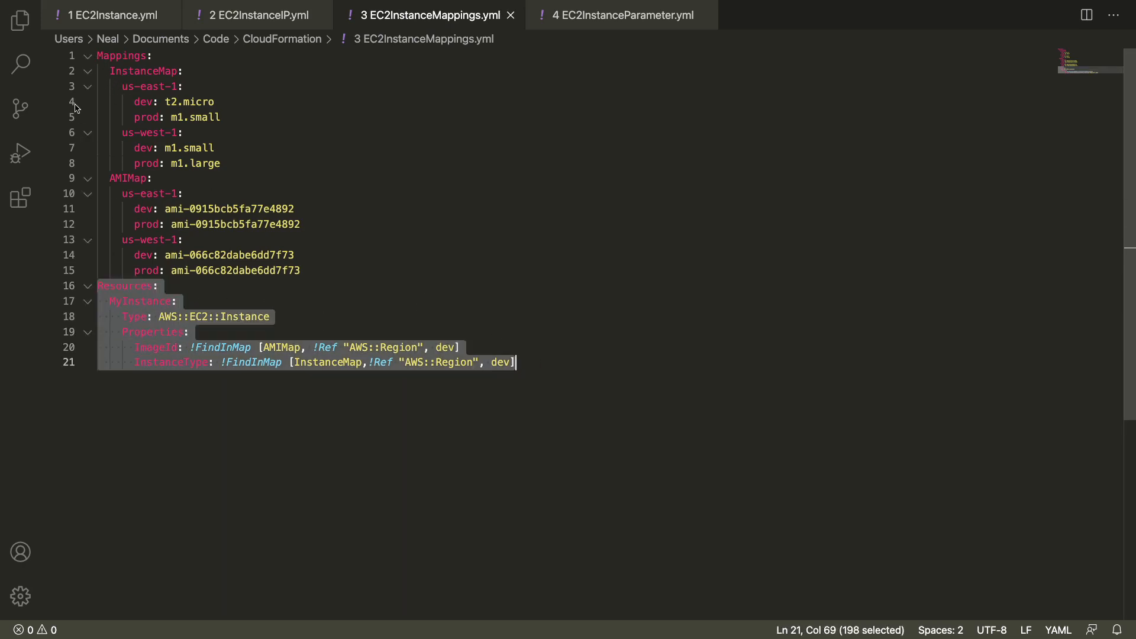
left_click_drag(101, 55, 171, 87)
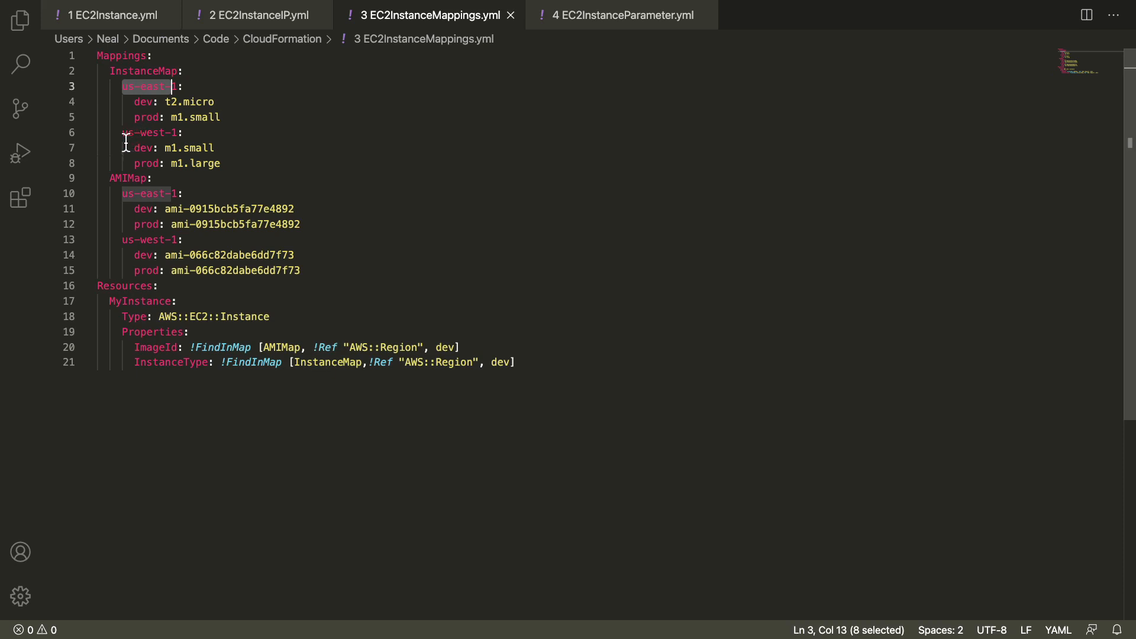
left_click_drag(122, 134, 184, 133)
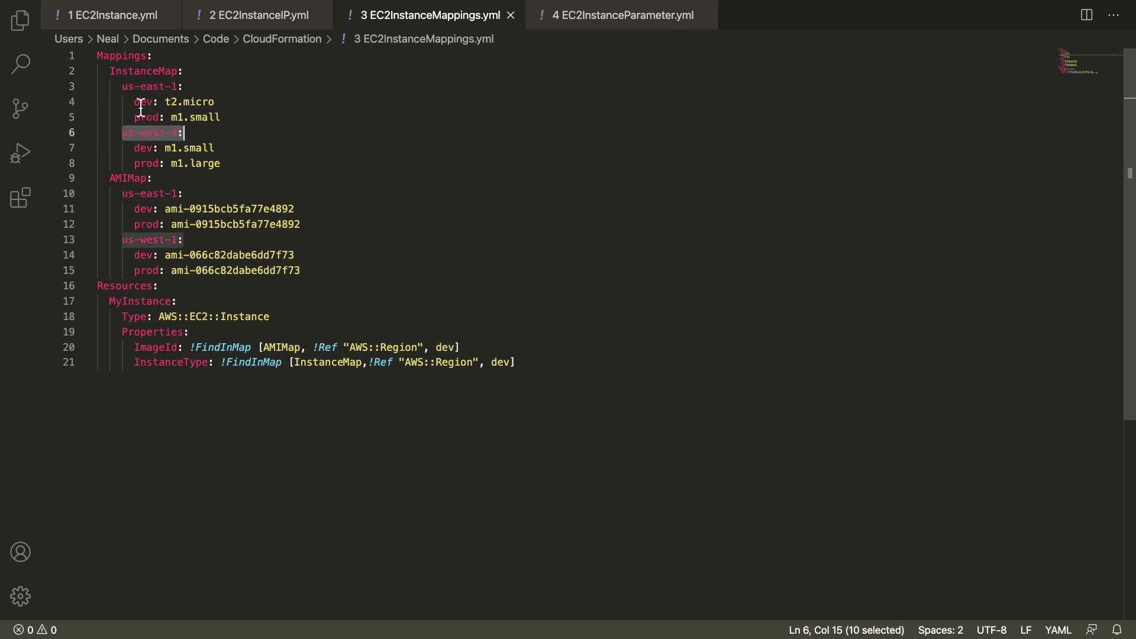
left_click_drag(135, 102, 158, 117)
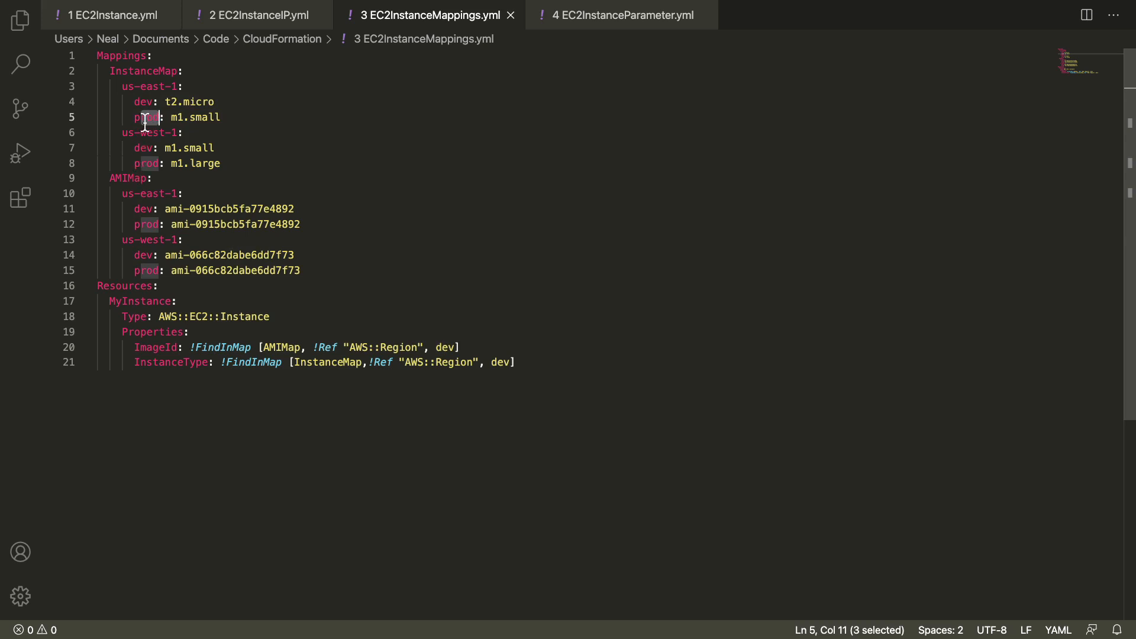
left_click_drag(166, 105, 216, 106)
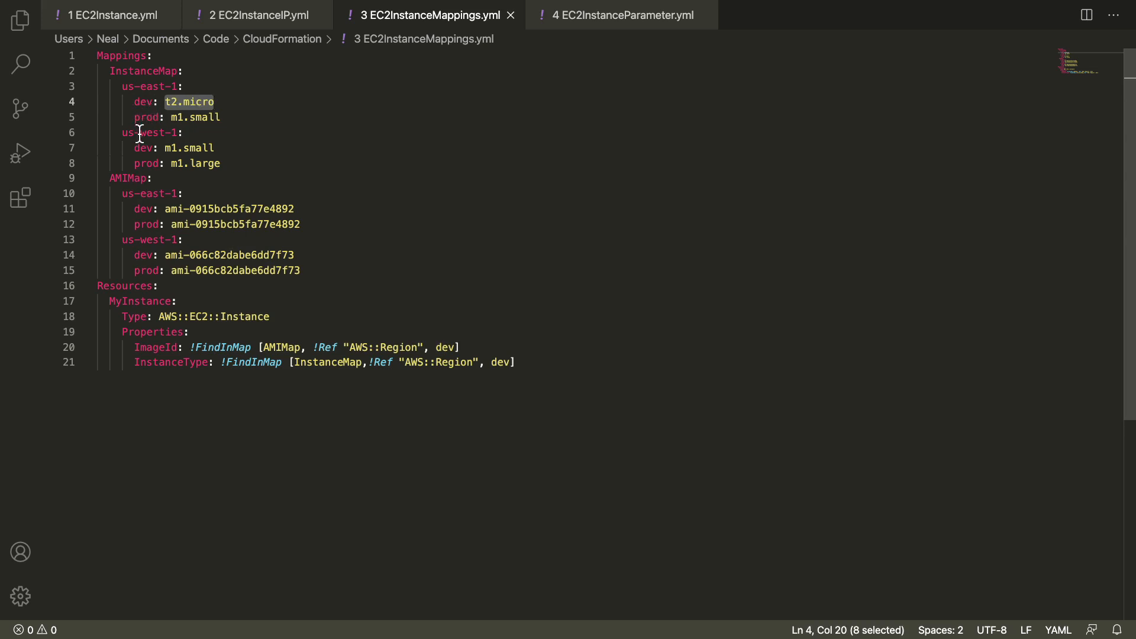
Examine the AMIMap mapping and how ImageId looks it up through FindInMap with the AWS::Region reference and the dev key.
left_click_drag(110, 181, 147, 181)
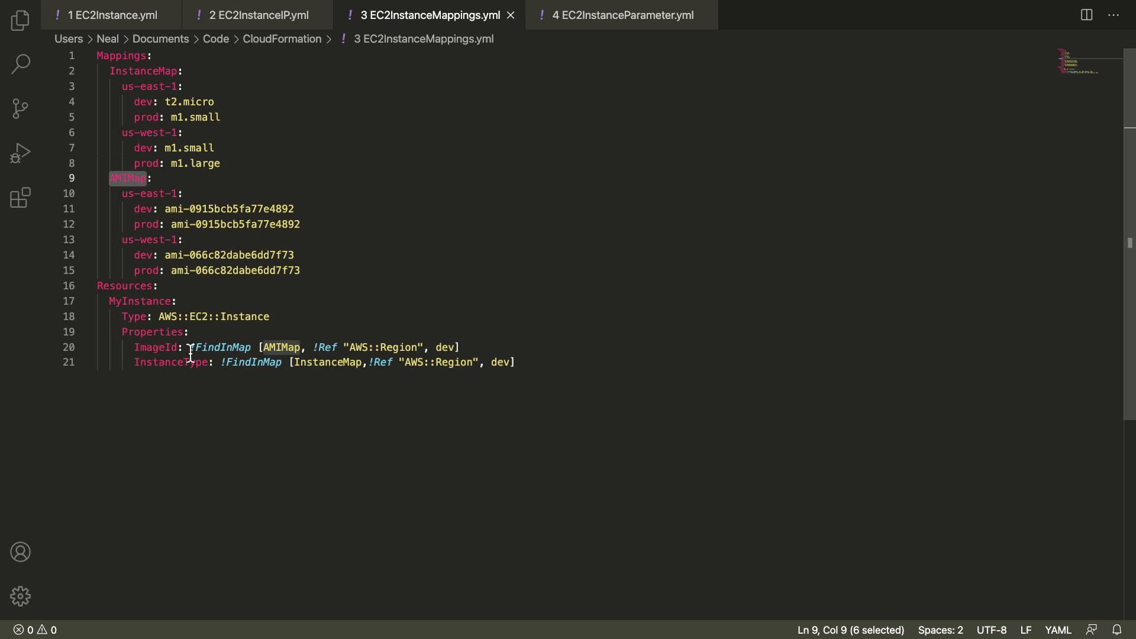
left_click(252, 348)
left_click_drag(252, 351, 198, 349)
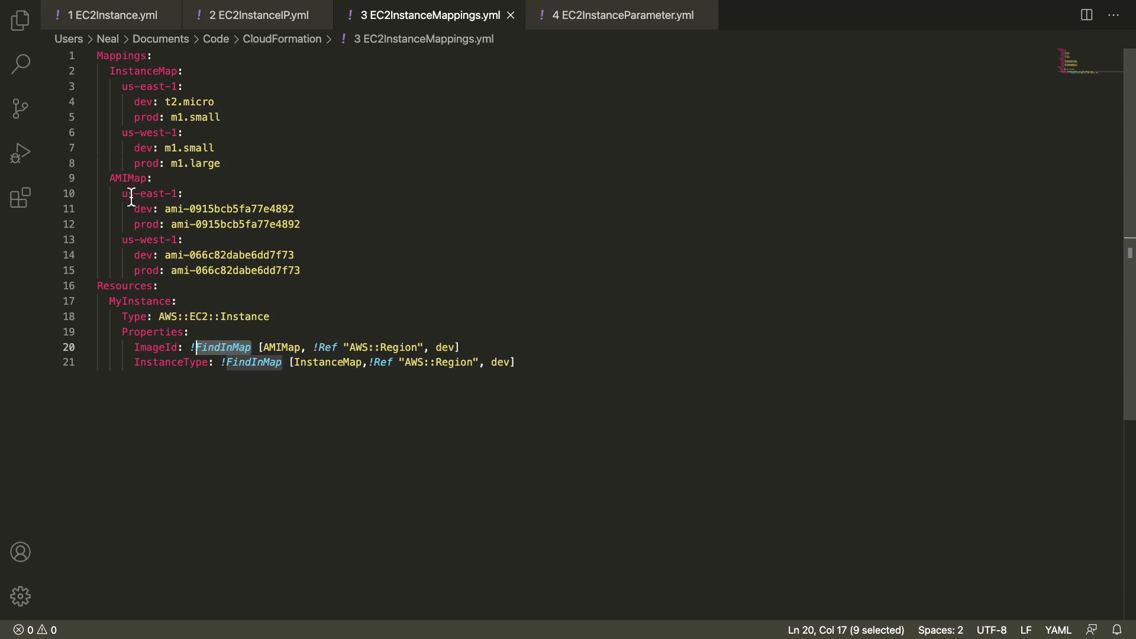
left_click_drag(122, 193, 179, 196)
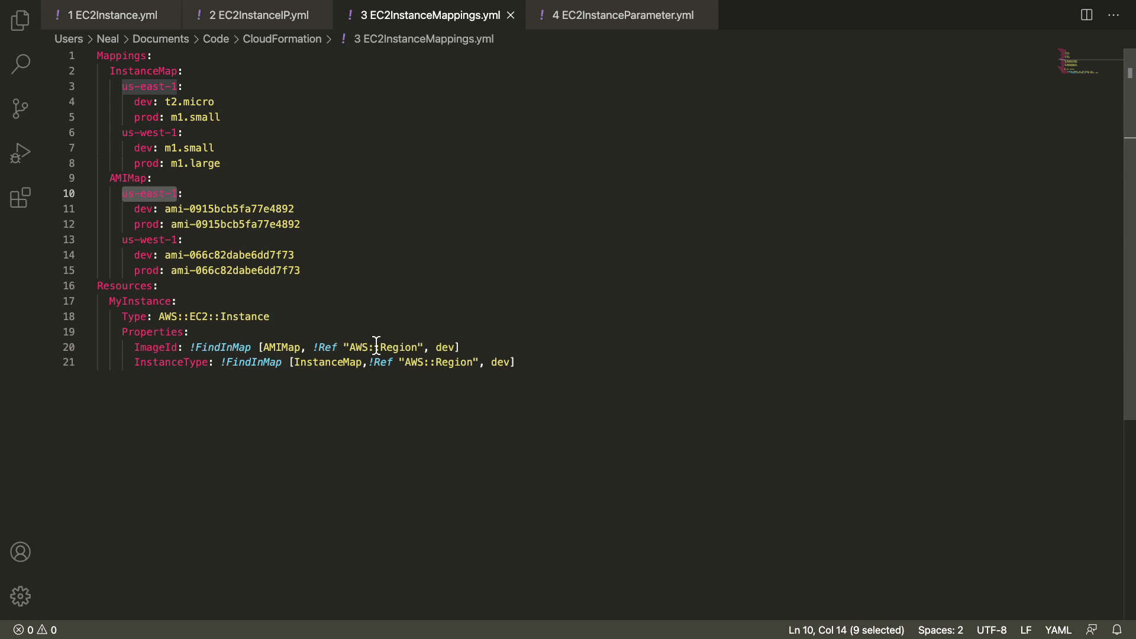
left_click(438, 348)
double_click(440, 348)
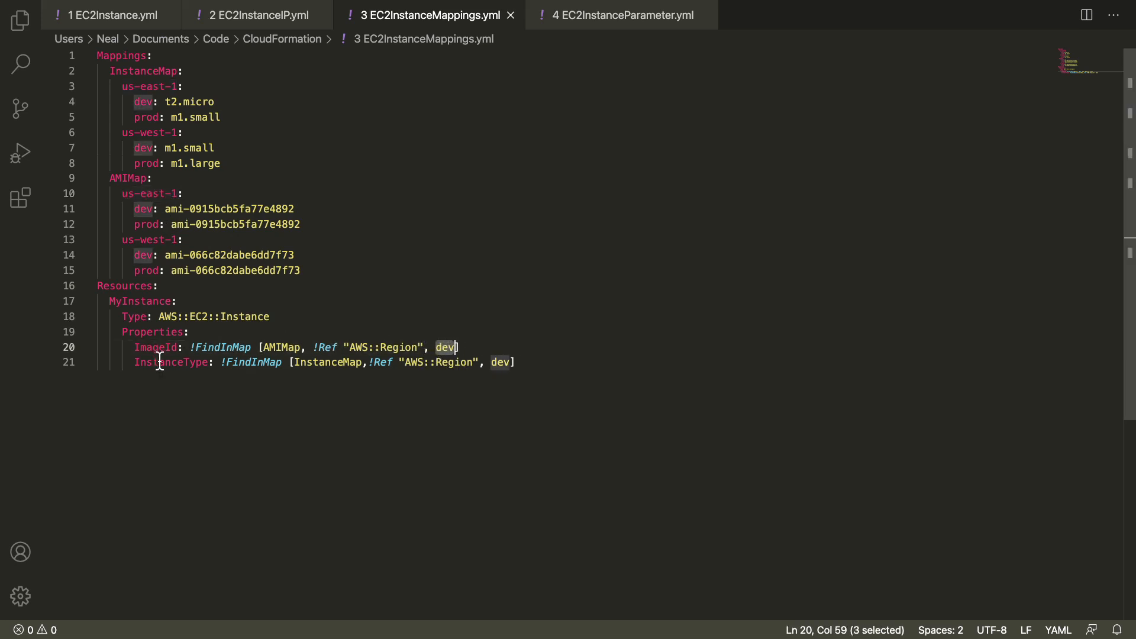
Examine the InstanceType property and the us-west-1 prod entry of InstanceMap.
left_click_drag(129, 363, 214, 372)
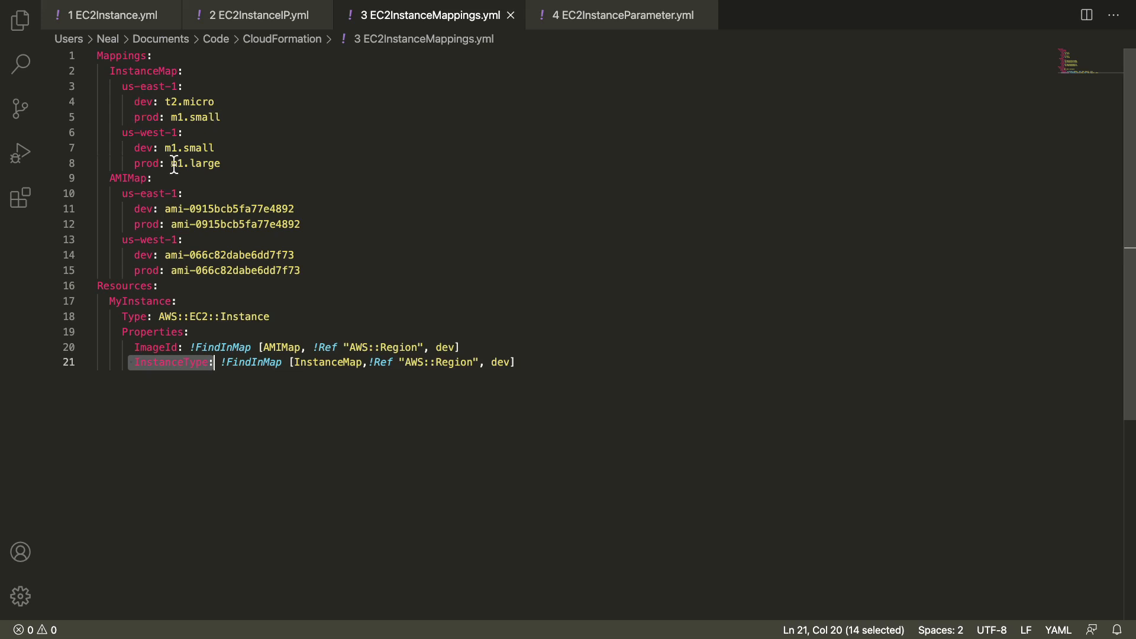
mouse_move(138, 166)
left_mouse_down()
mouse_move(218, 165)
mouse_move(142, 163)
left_mouse_up()
left_click(233, 166)
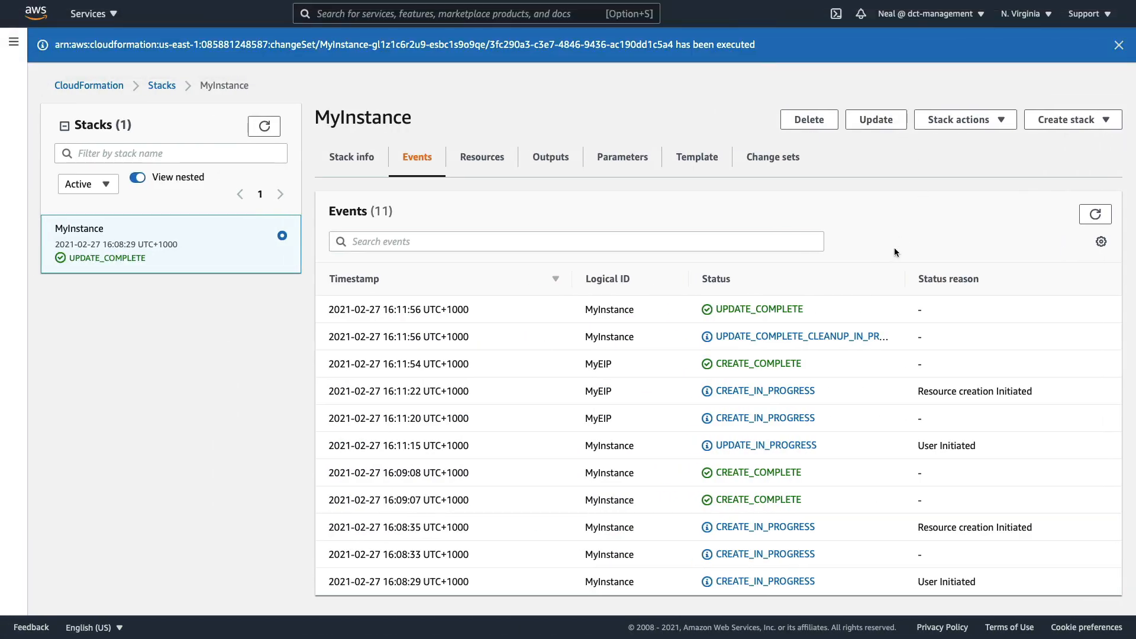
In the CloudFormation console, switch the region to US West (N. California) and start a new stack from the uploaded template 3 EC2InstanceMappings.yml.
left_click(1024, 23)
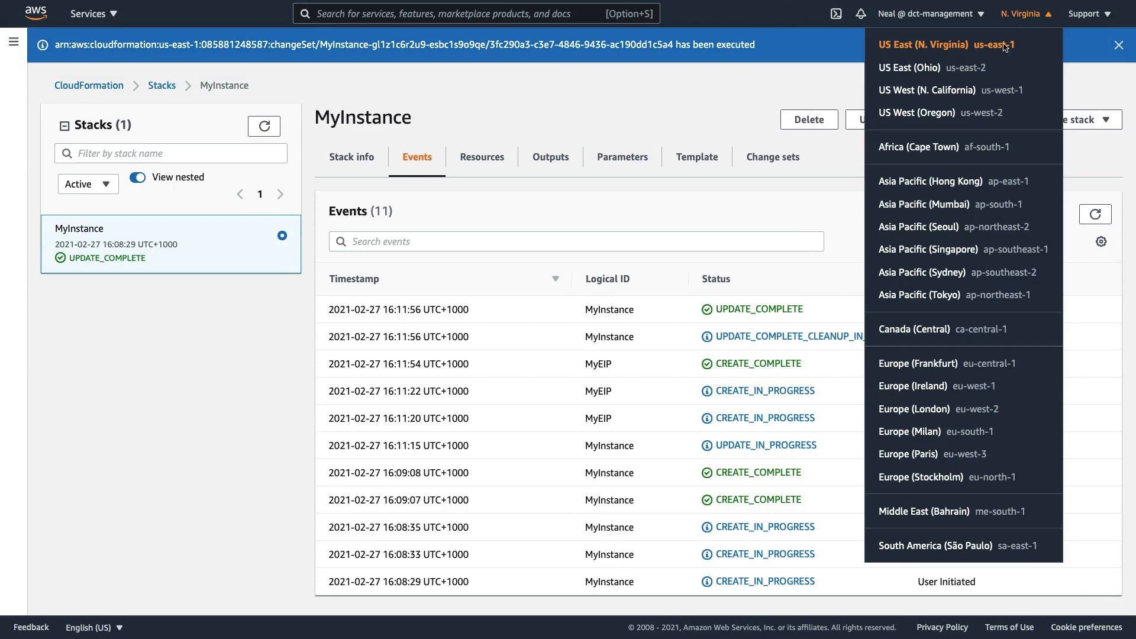
left_click(942, 91)
left_click(564, 258)
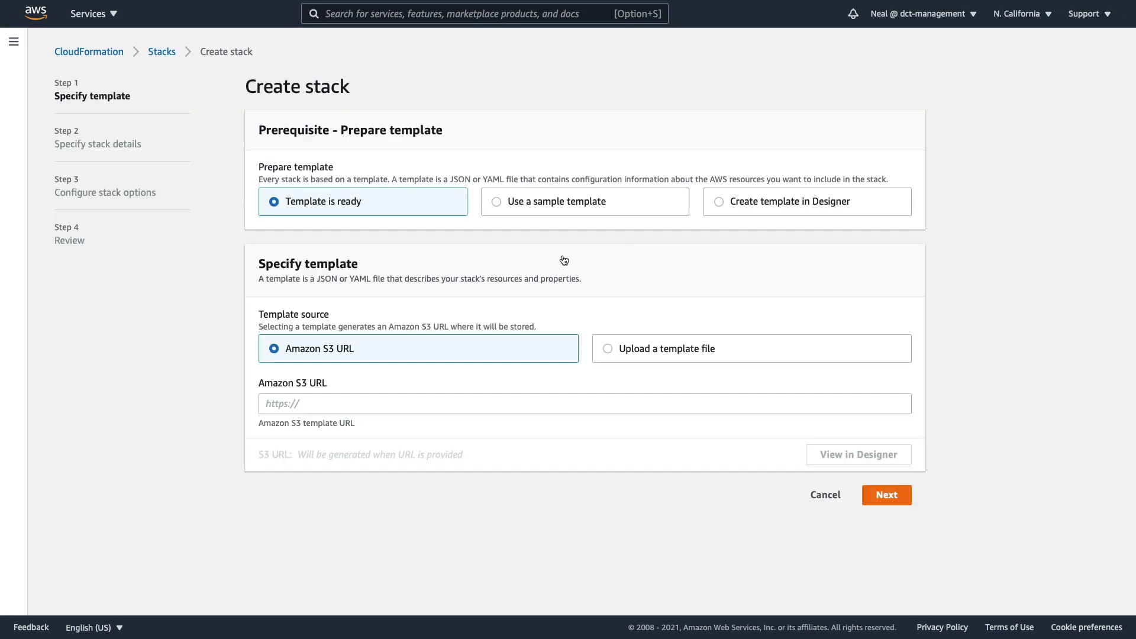
left_click(616, 349)
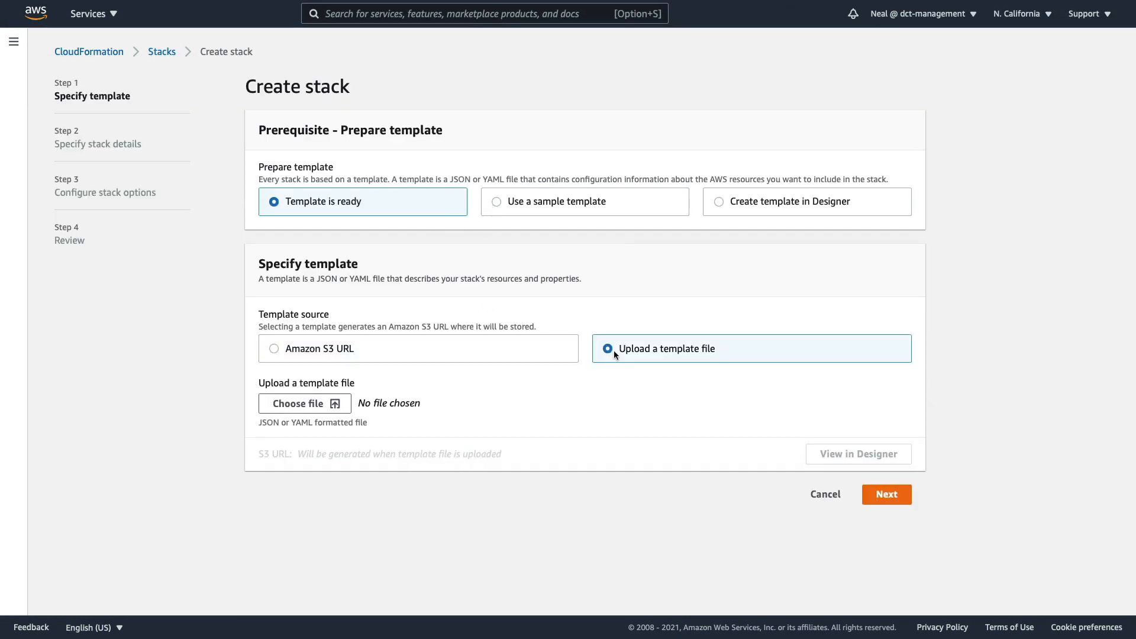
left_click(325, 406)
left_click(448, 274)
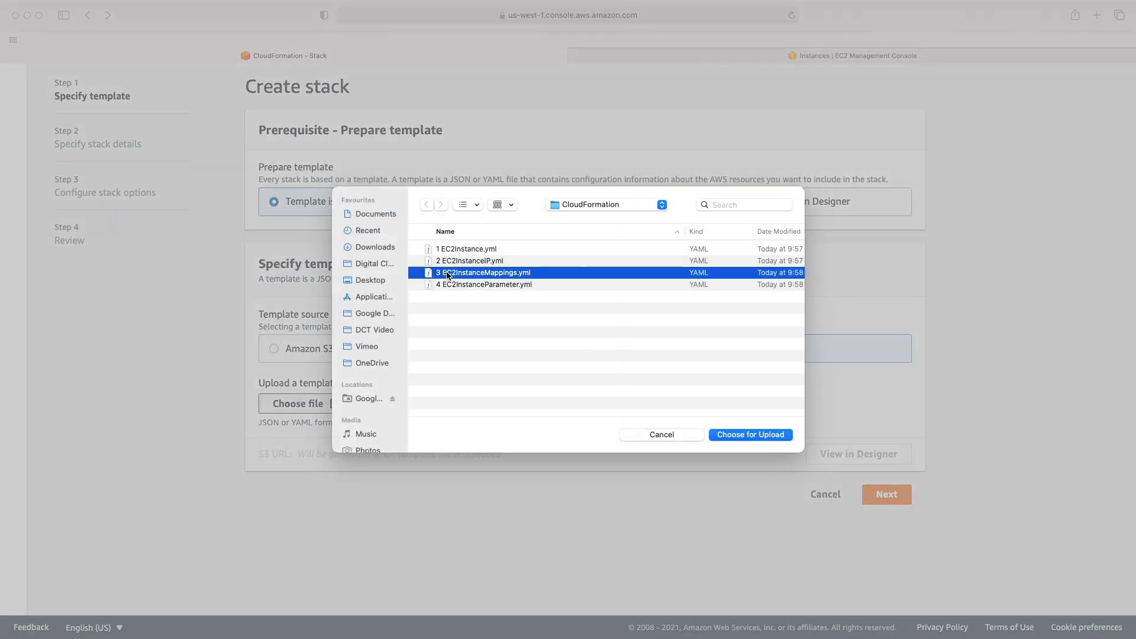
left_click(750, 435)
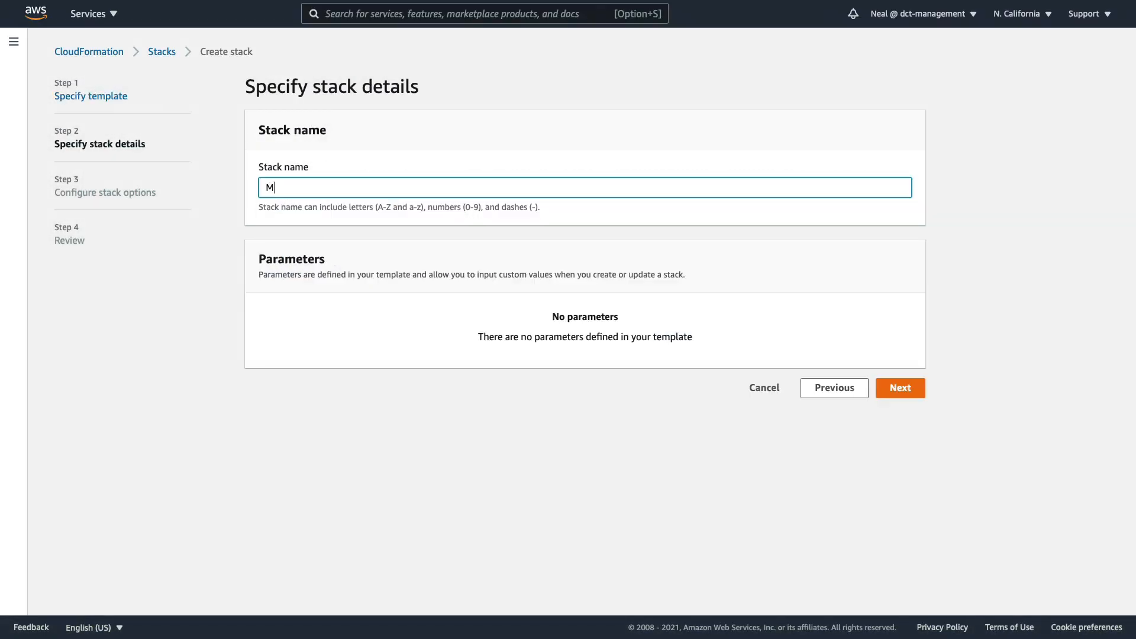
Create the stack under the name MyInstance with the default stack options and refresh its events to check the creation progress.
left_click(900, 387)
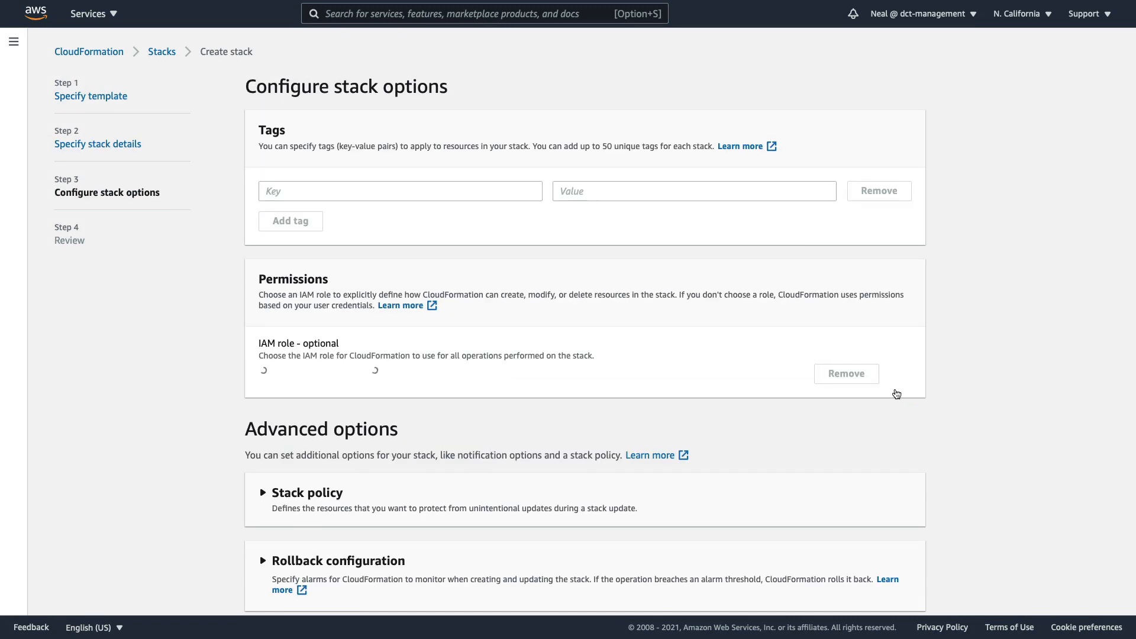
scroll(559, 406, "down", 5)
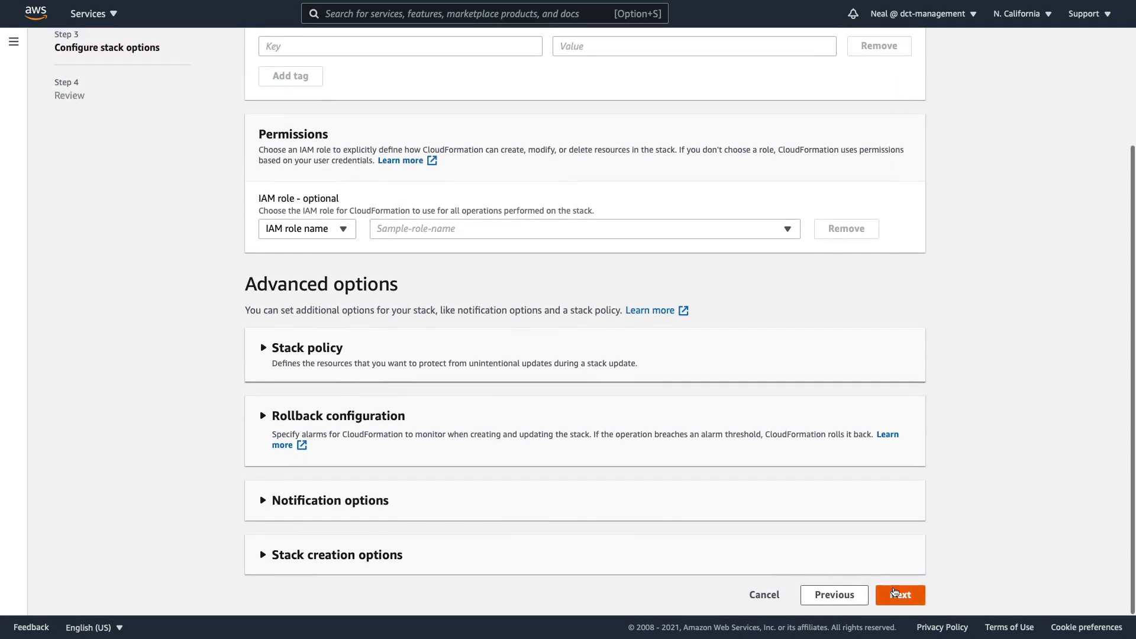
left_click(895, 592)
scroll(894, 587, "down", 10)
scroll(893, 587, "down", 2)
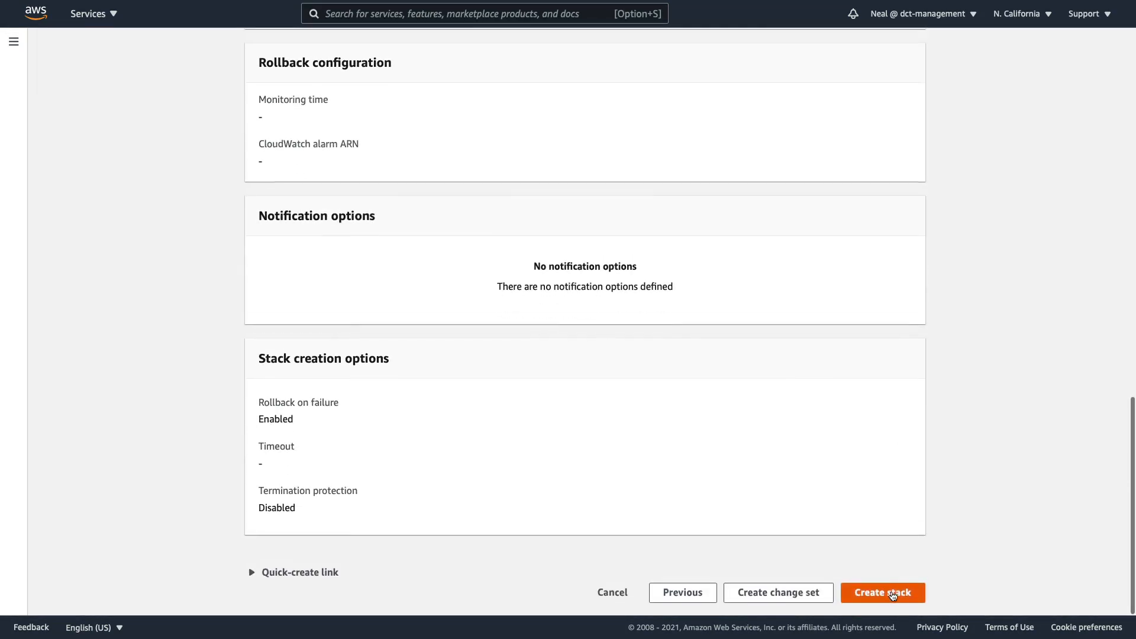
left_click(891, 592)
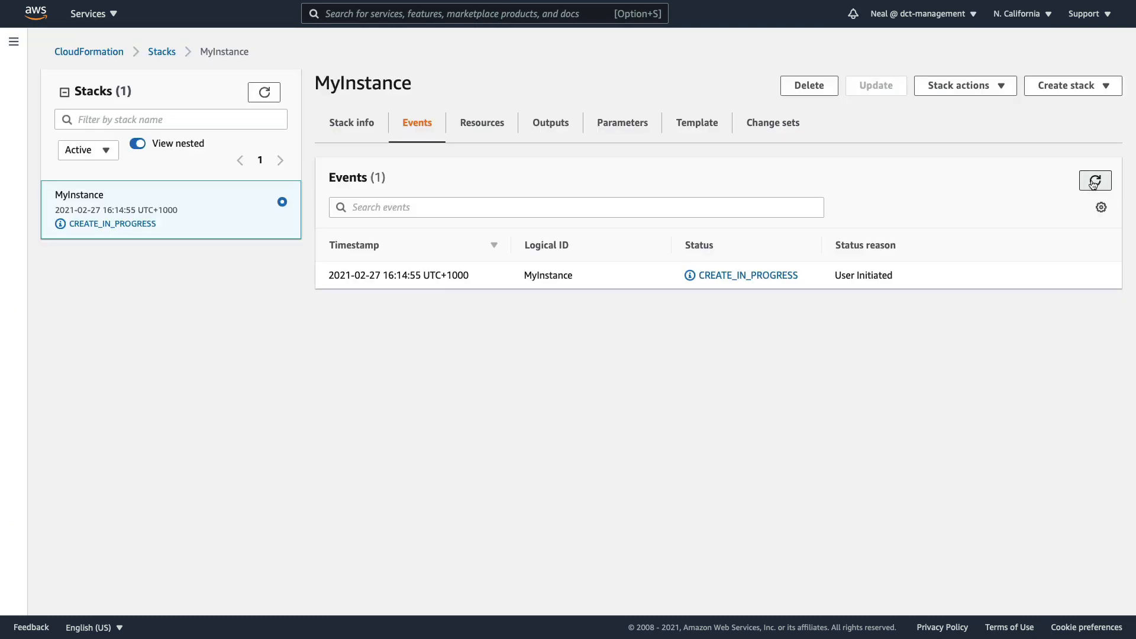
left_click(1097, 181)
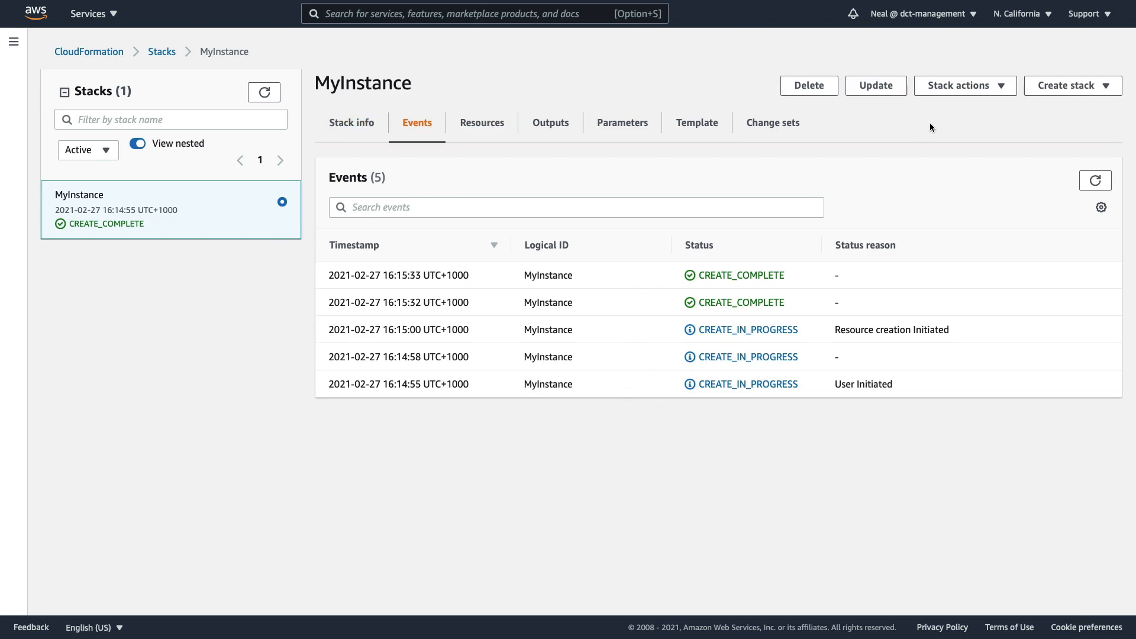
Delete the MyInstance stack in N. California and refresh its events to follow the deletion.
left_click(797, 95)
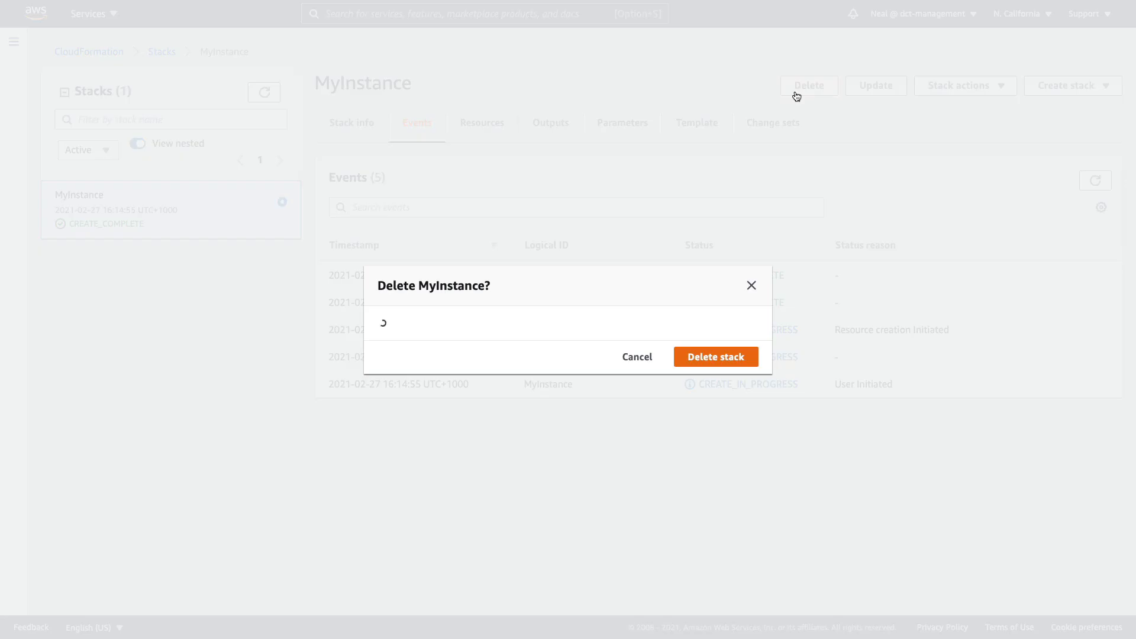
left_click(704, 358)
left_click(1095, 214)
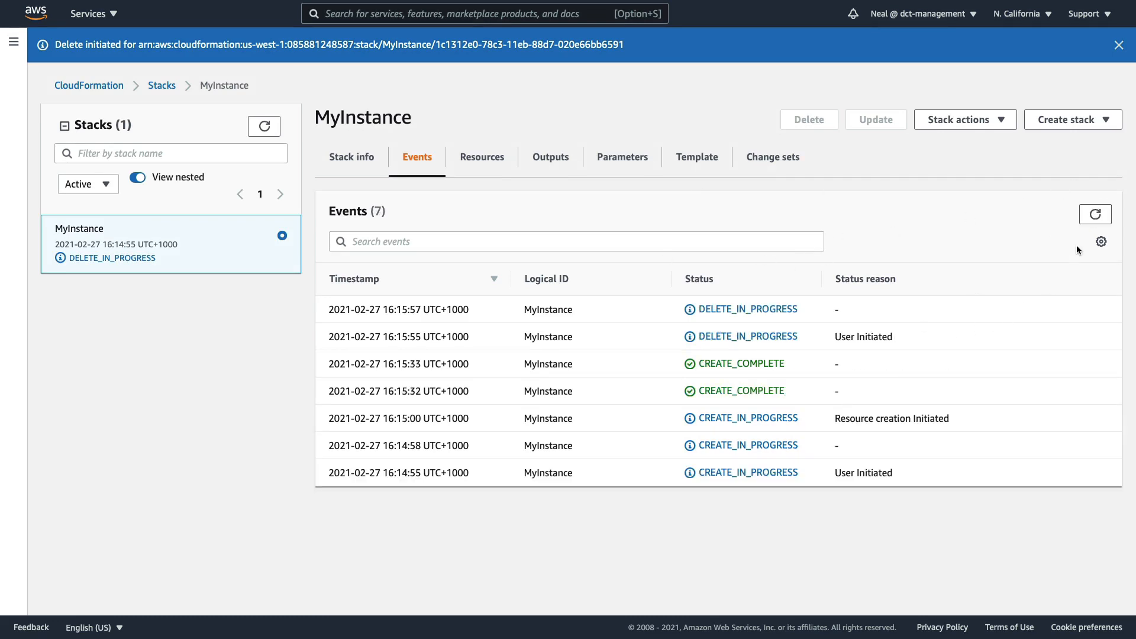
left_click(1097, 216)
left_click(1096, 217)
left_click(1096, 217)
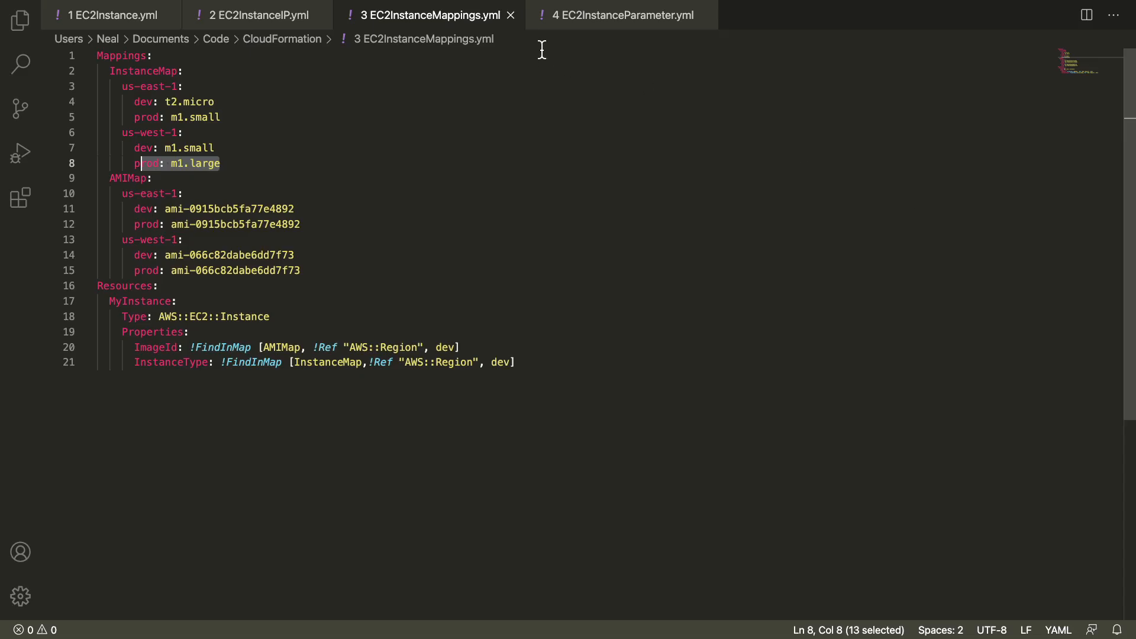
Open 4 EC2InstanceParameter.yml in the code editor and examine InstanceTypeParameter with its default and allowed values.
left_click(621, 15)
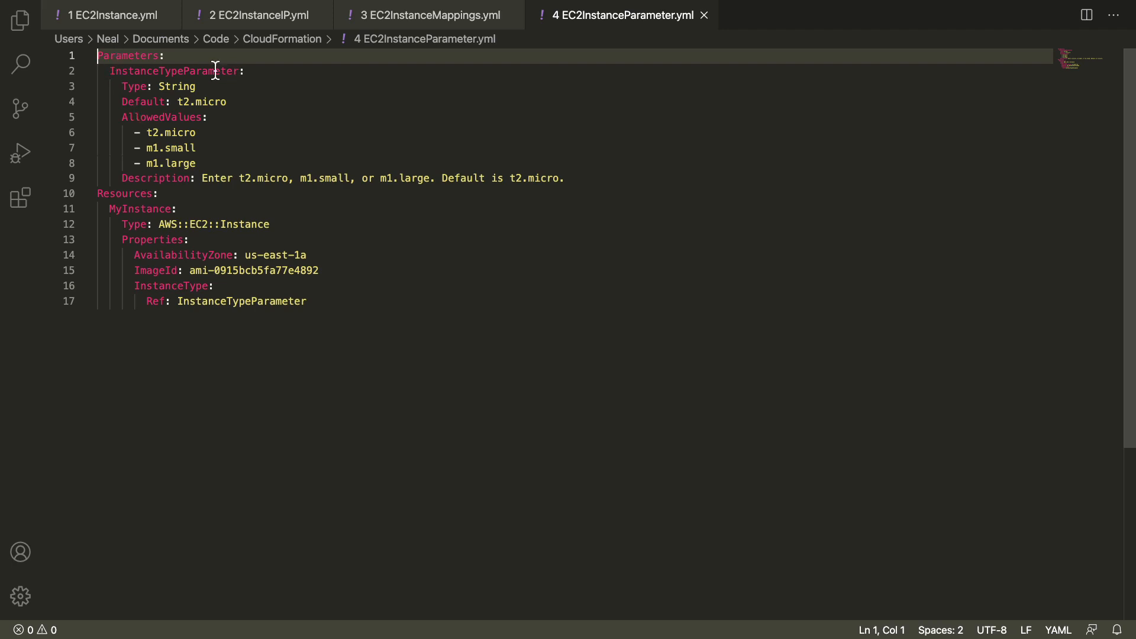
left_click_drag(110, 72, 248, 75)
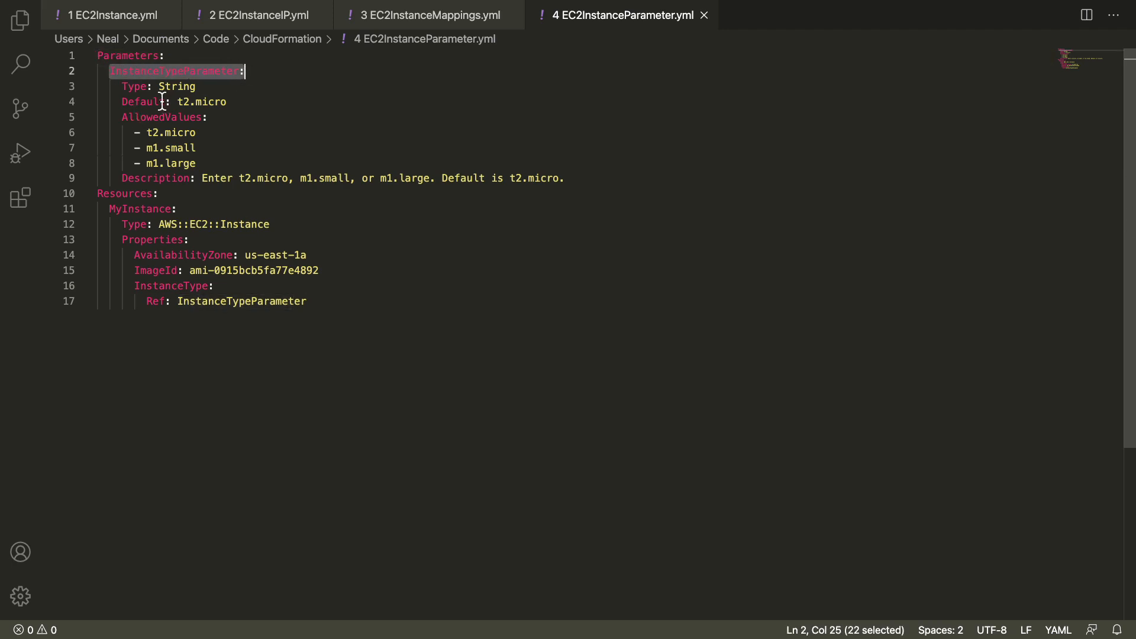
left_click_drag(178, 105, 242, 107)
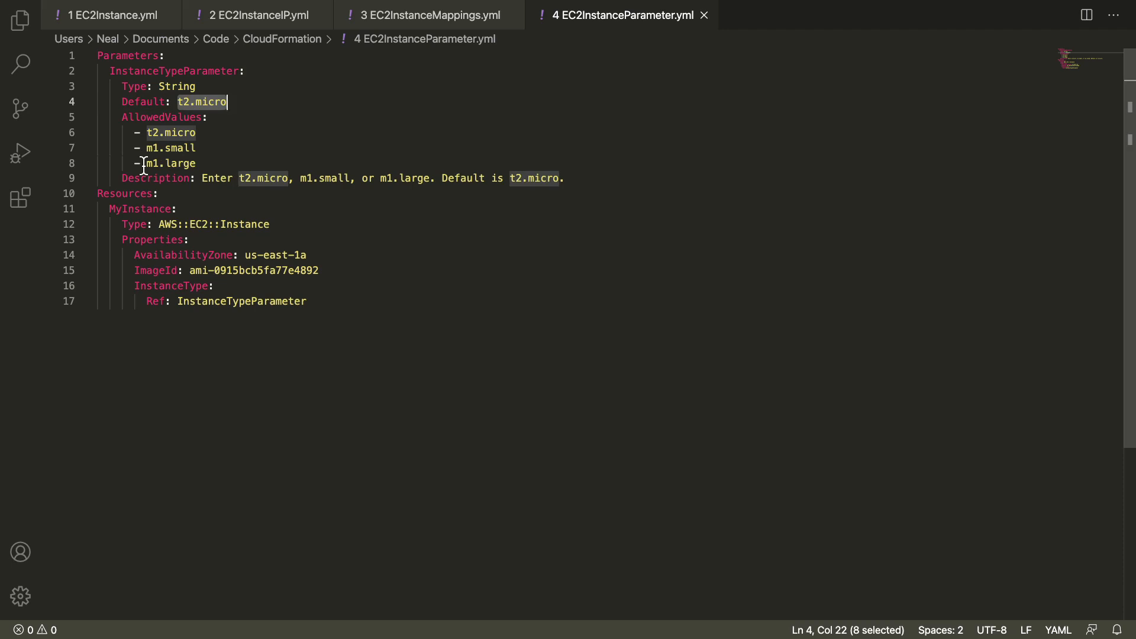
In the CloudFormation console for N. Virginia, start a new stack with new resources from the uploaded template 4 EC2InstanceParameter.yml.
key("ctrl+Left")
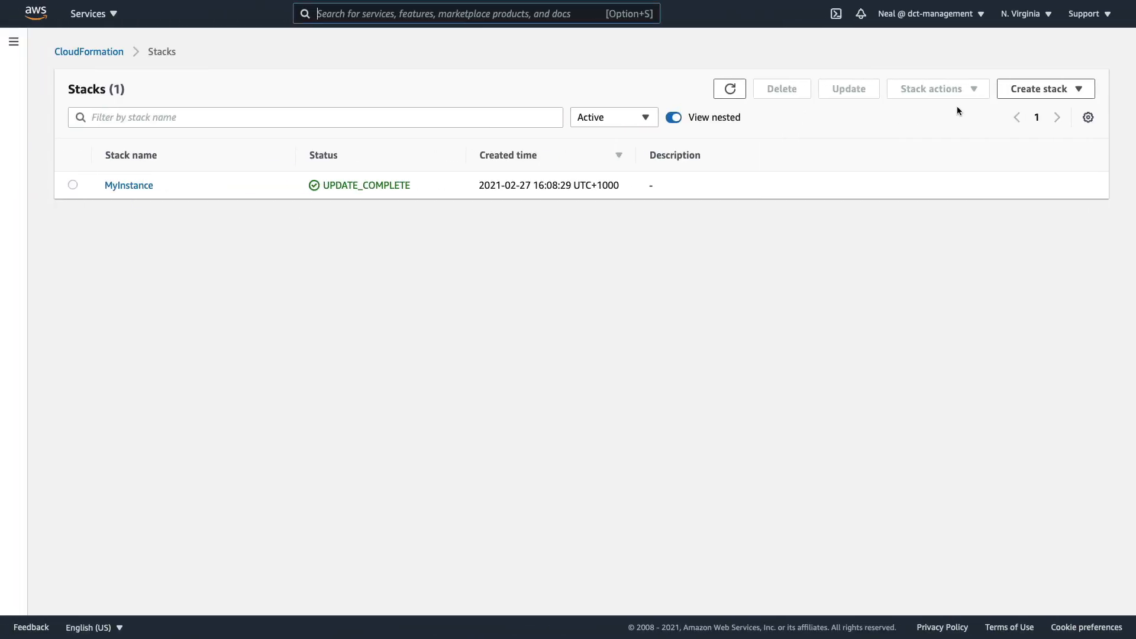
left_click(1040, 89)
left_click(951, 117)
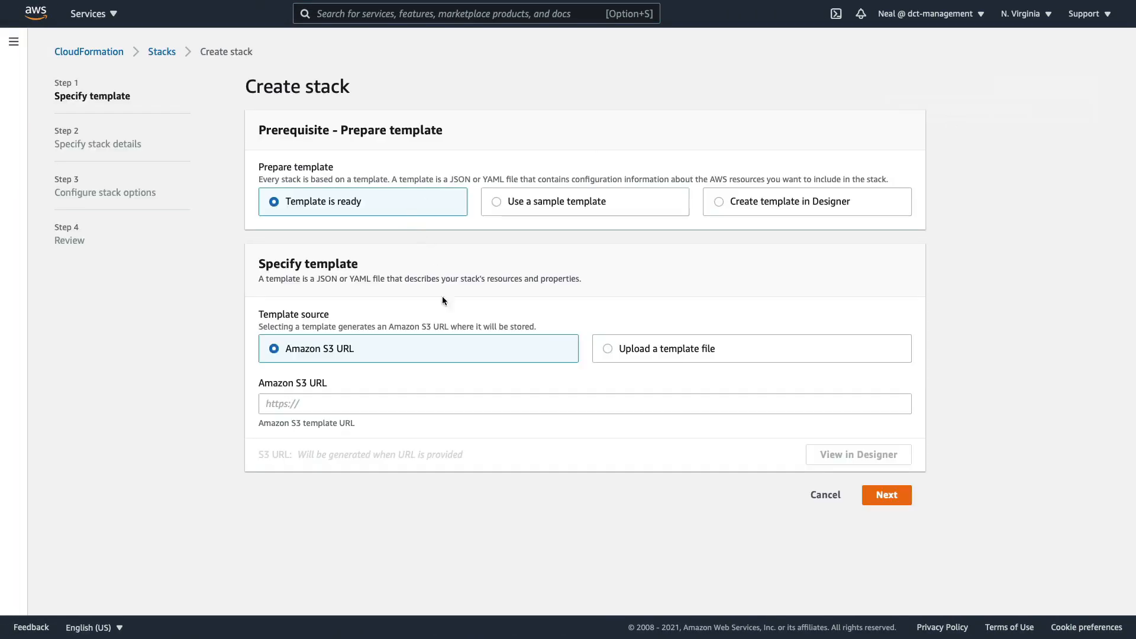
left_click(623, 353)
left_click(285, 407)
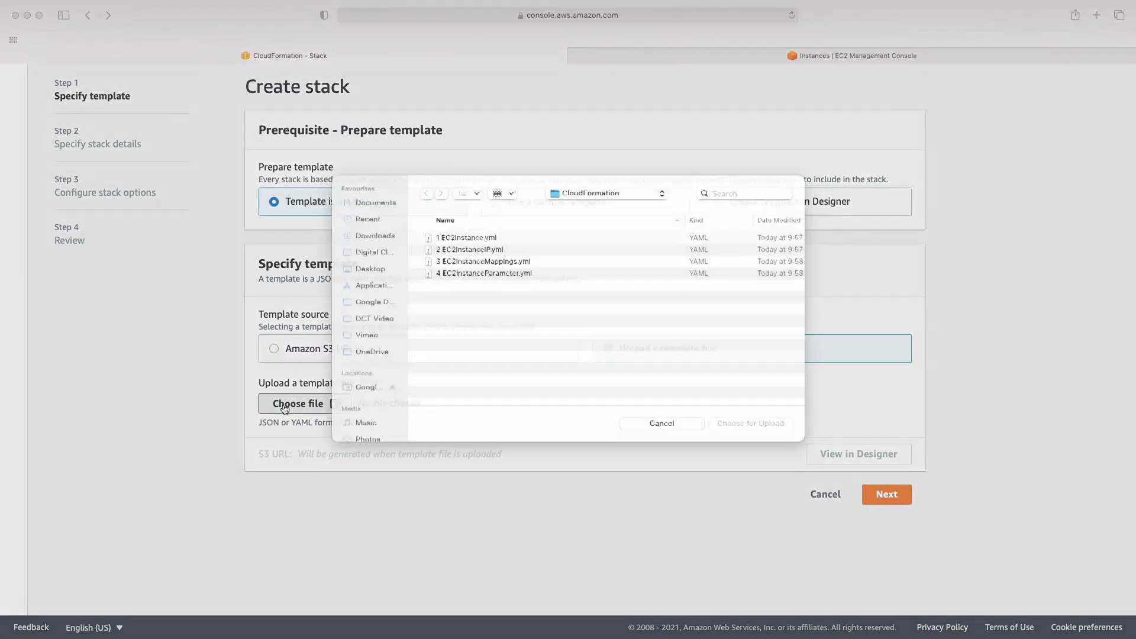
left_click(465, 284)
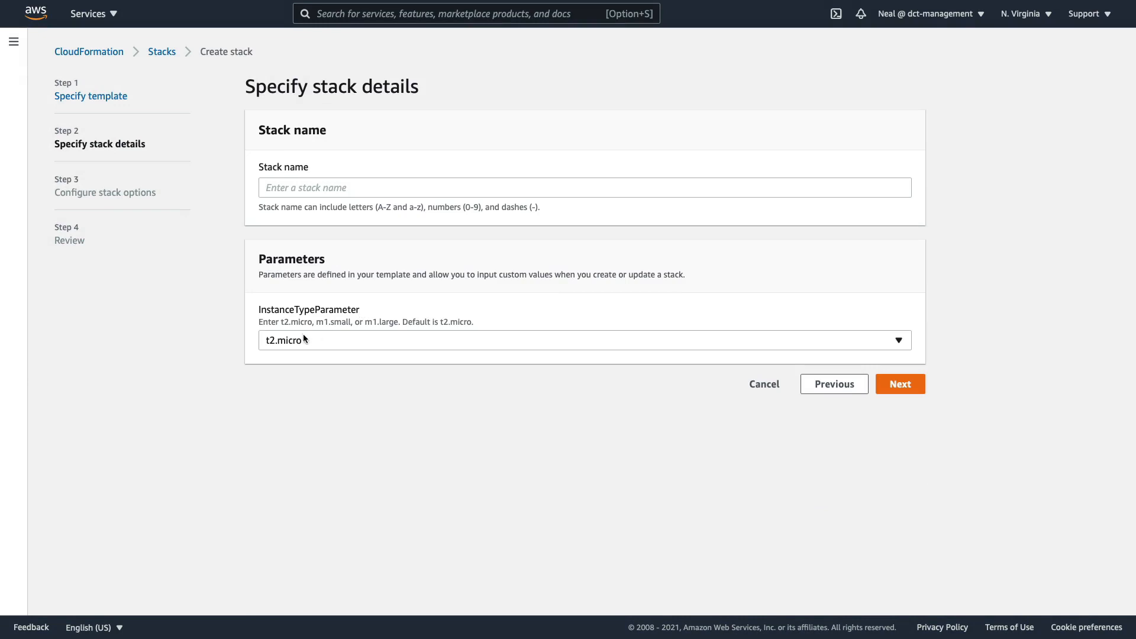
Review the InstanceTypeParameter choices, select m1.small, and cancel the stack creation.
left_click(309, 341)
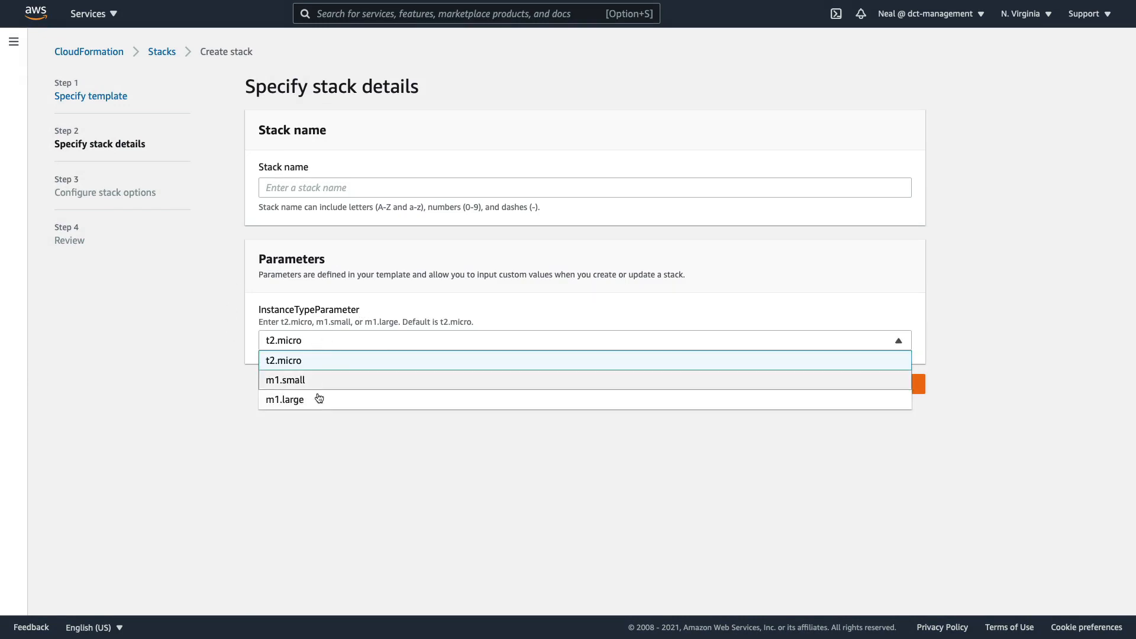
left_click(198, 350)
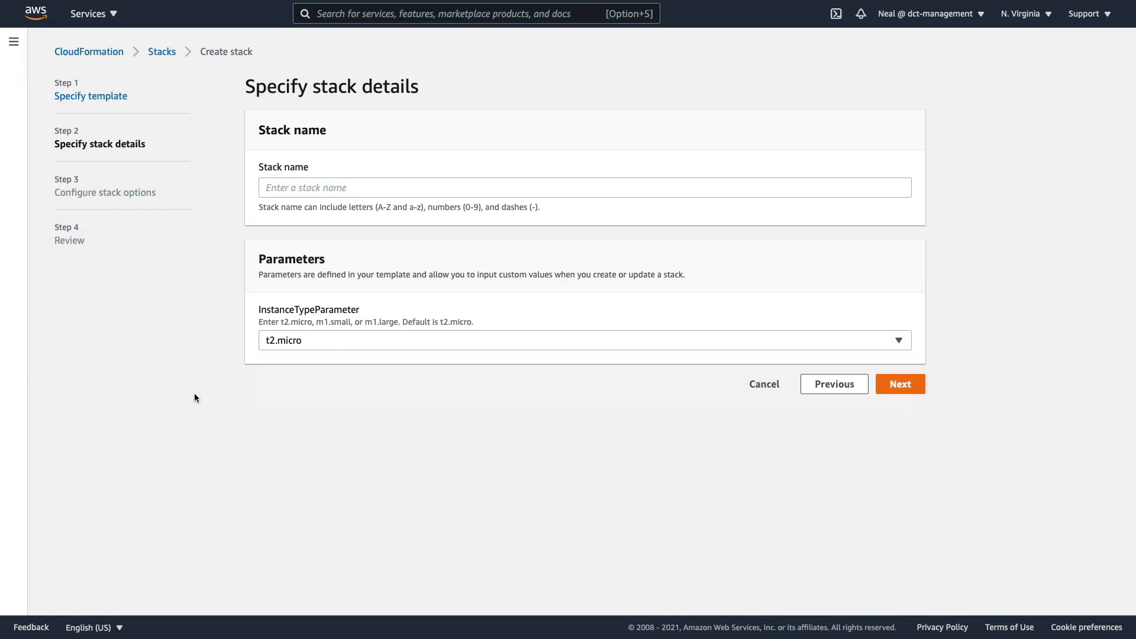
left_click(341, 342)
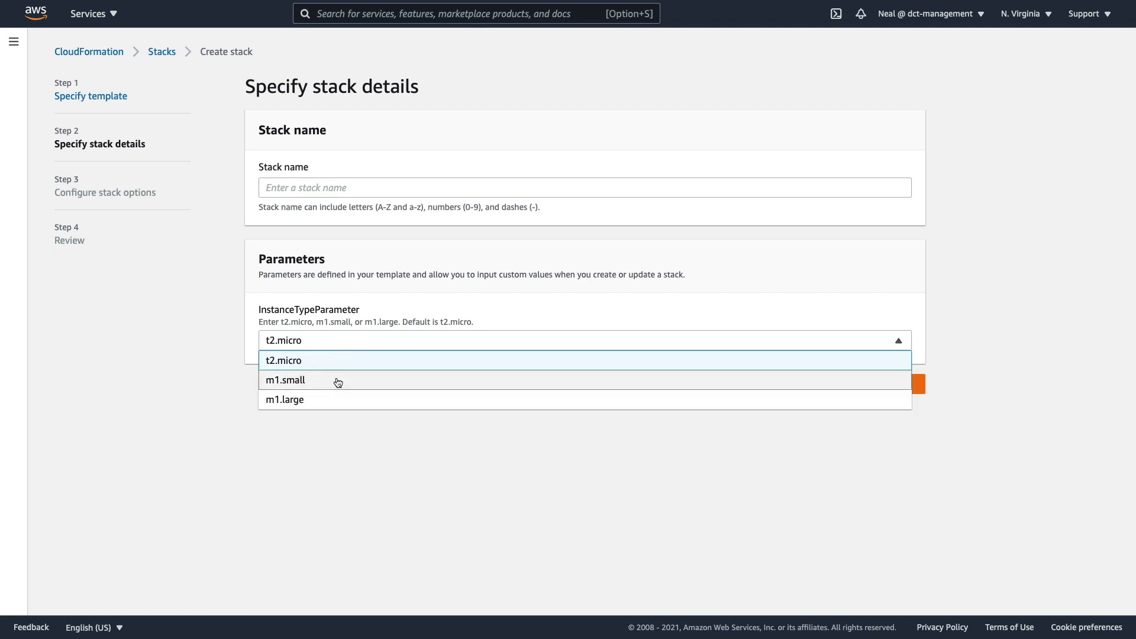
left_click(324, 364)
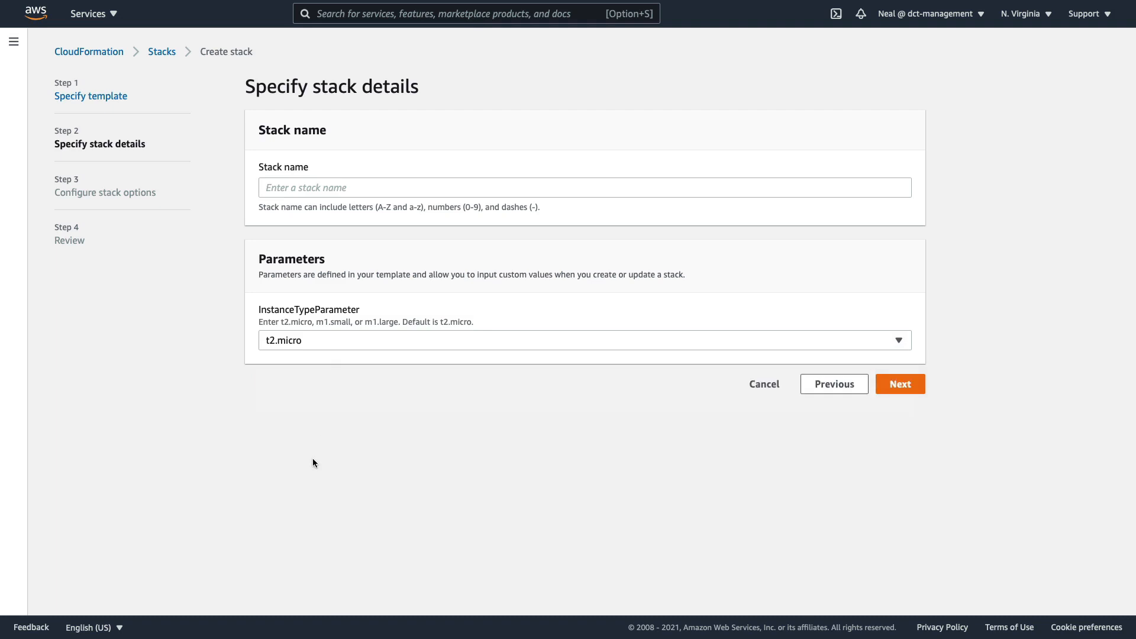
left_click(330, 345)
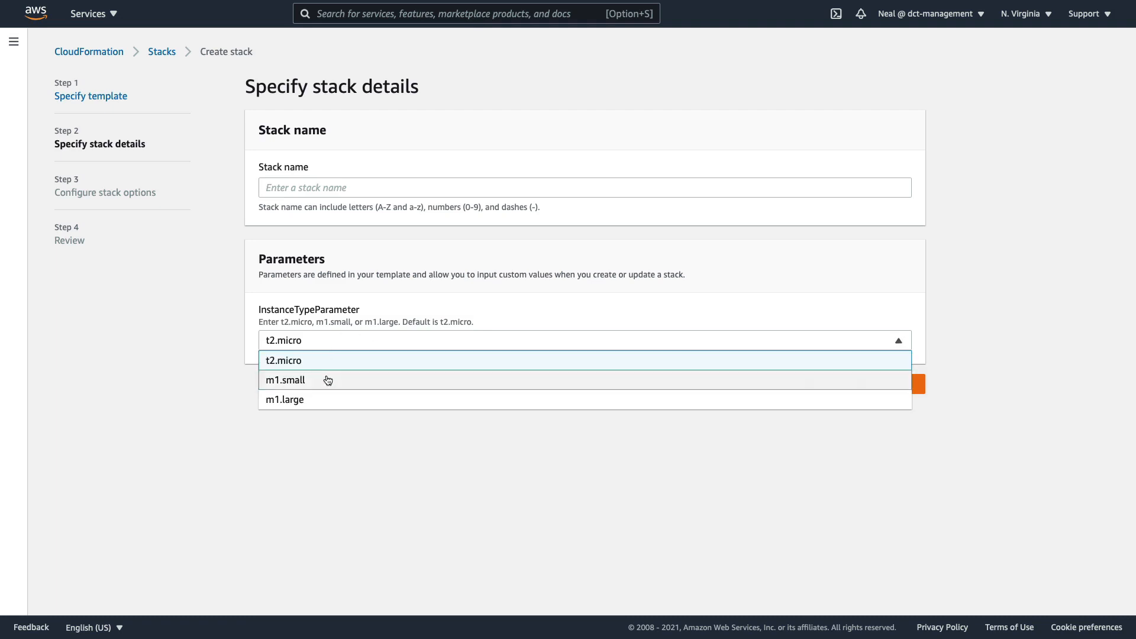
left_click(327, 382)
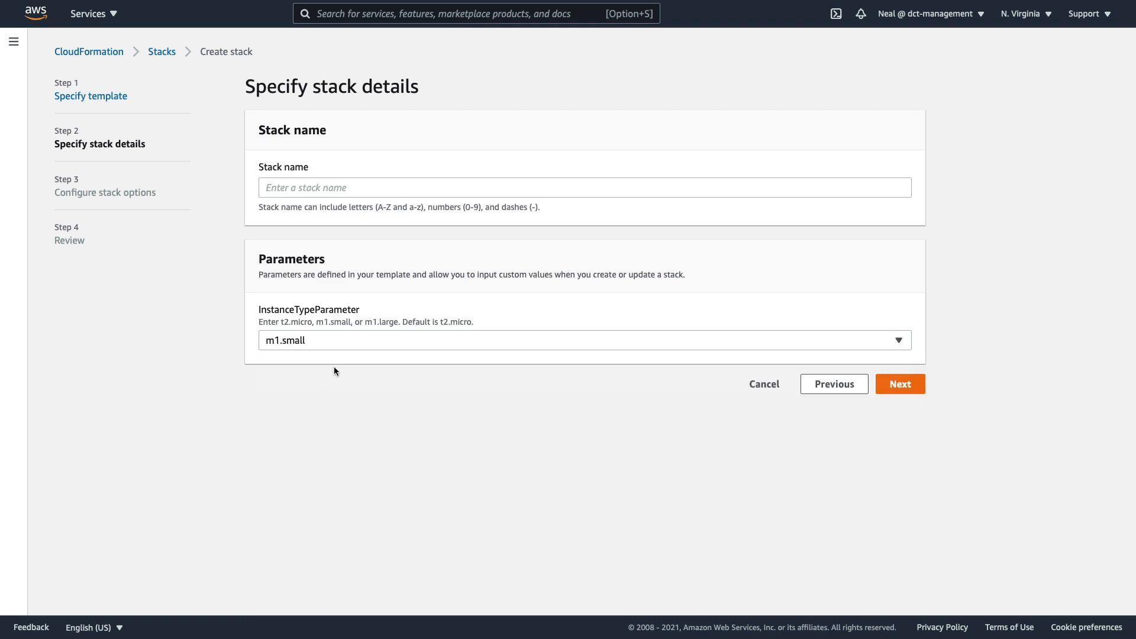
left_click(765, 384)
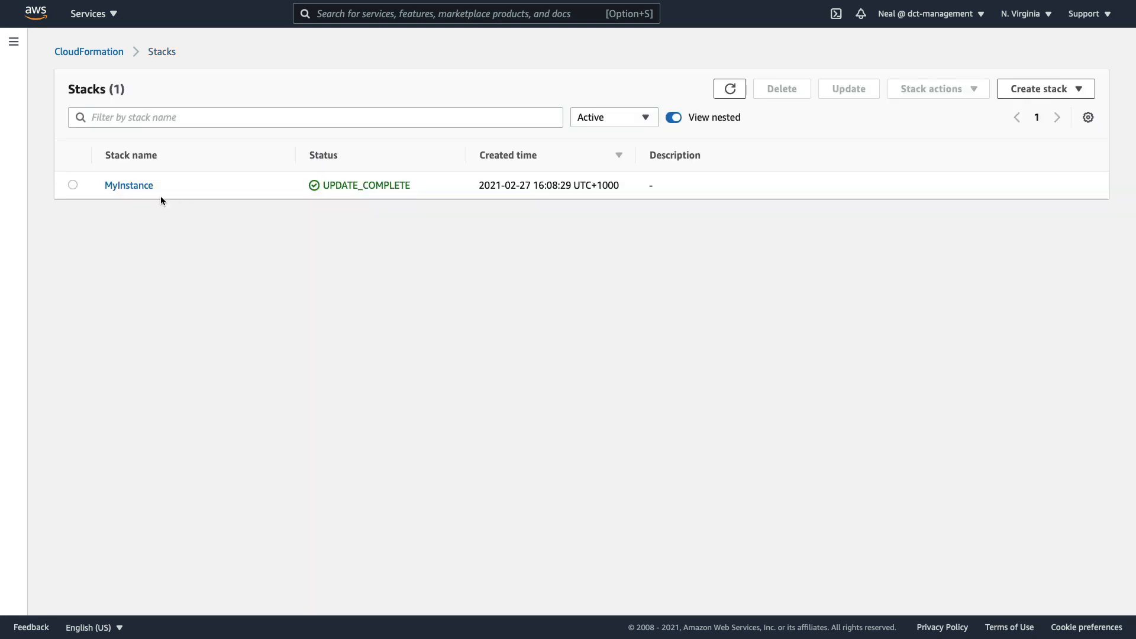
Delete the MyInstance stack in N. Virginia together with its resources.
left_click(72, 185)
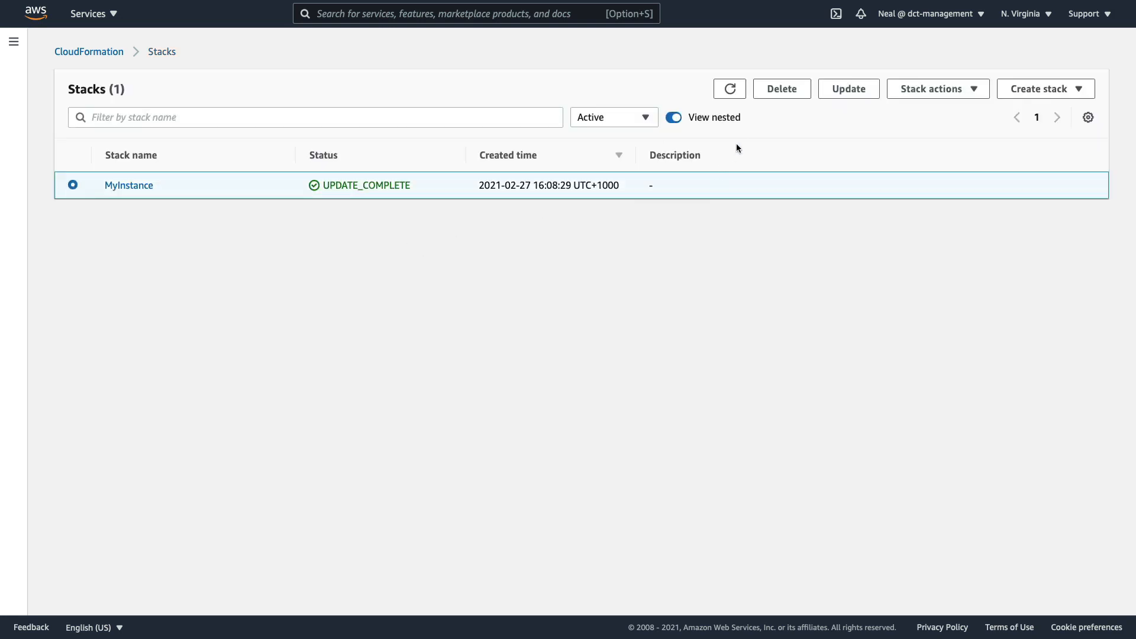
left_click(782, 90)
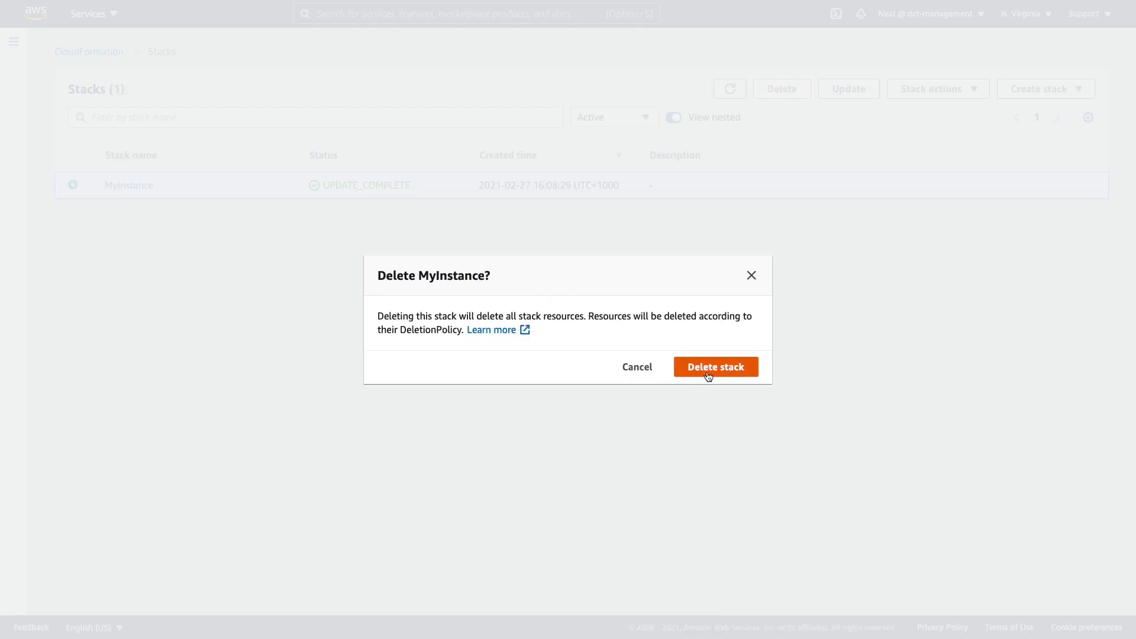
left_click(709, 374)
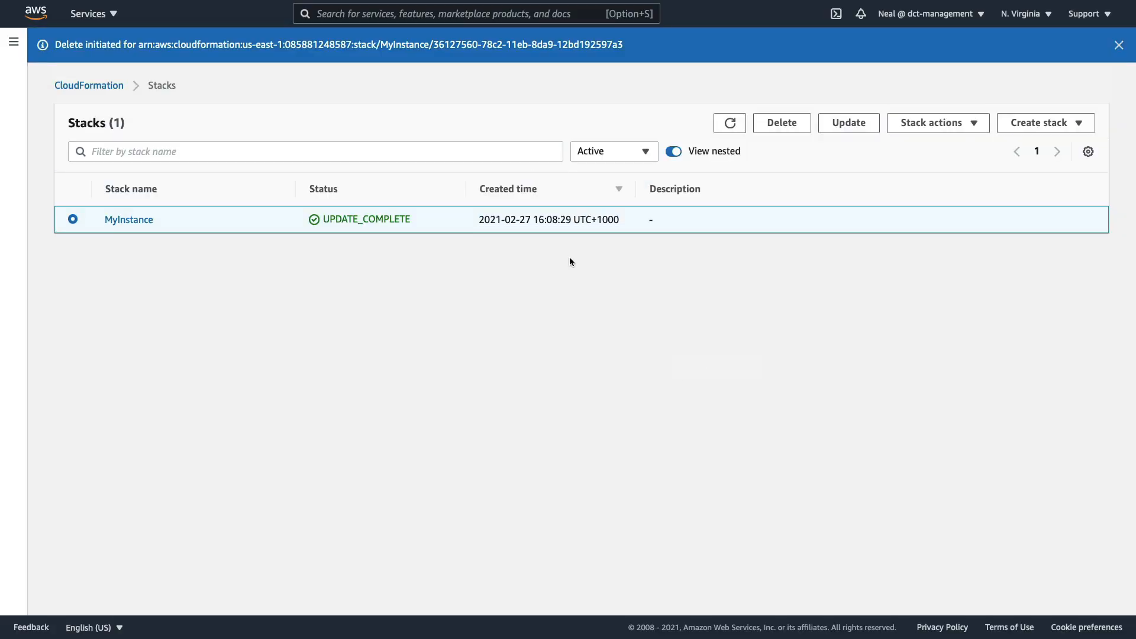